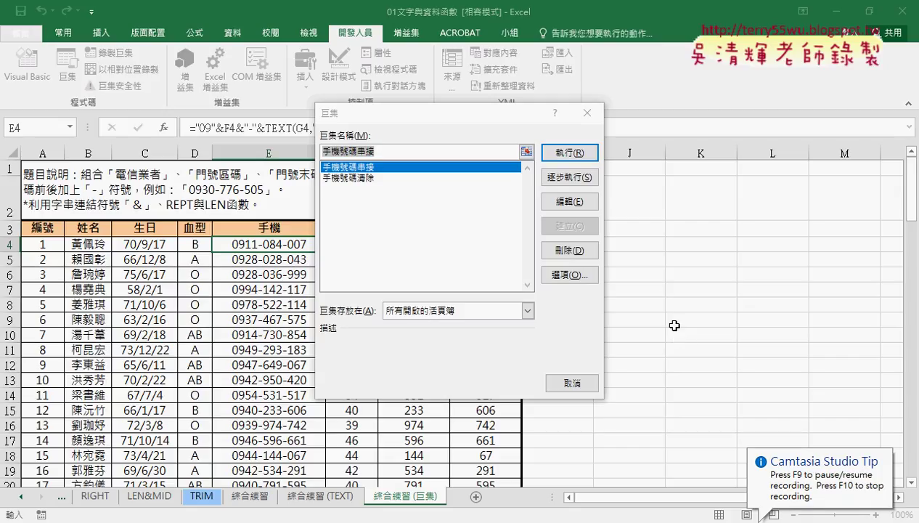
Compare the 手機號碼串接 and other recorded macros in the Macros dialog, then close it.
{"action": "left_click", "coordinate": [369, 167]}
{"action": "left_click", "coordinate": [367, 178]}
{"action": "left_click", "coordinate": [366, 172]}
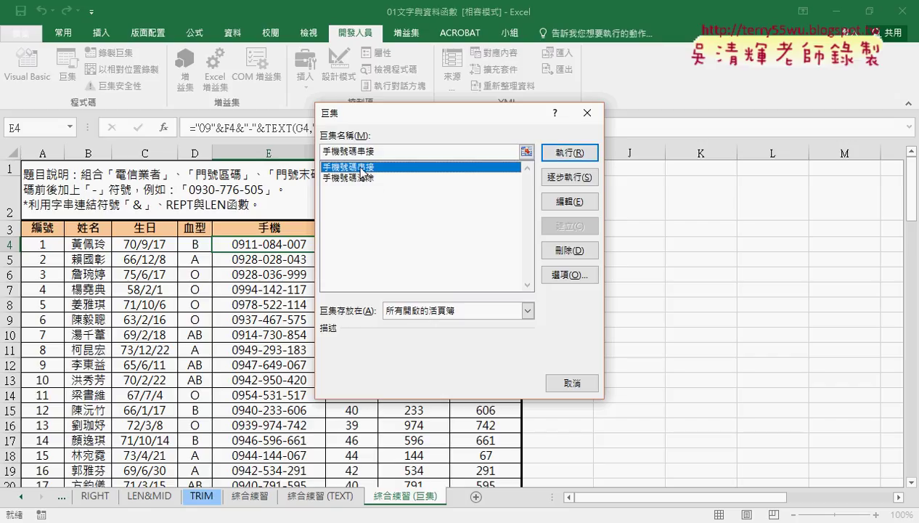
{"action": "left_click_drag", "start_coordinate": [435, 126], "coordinate": [575, 118]}
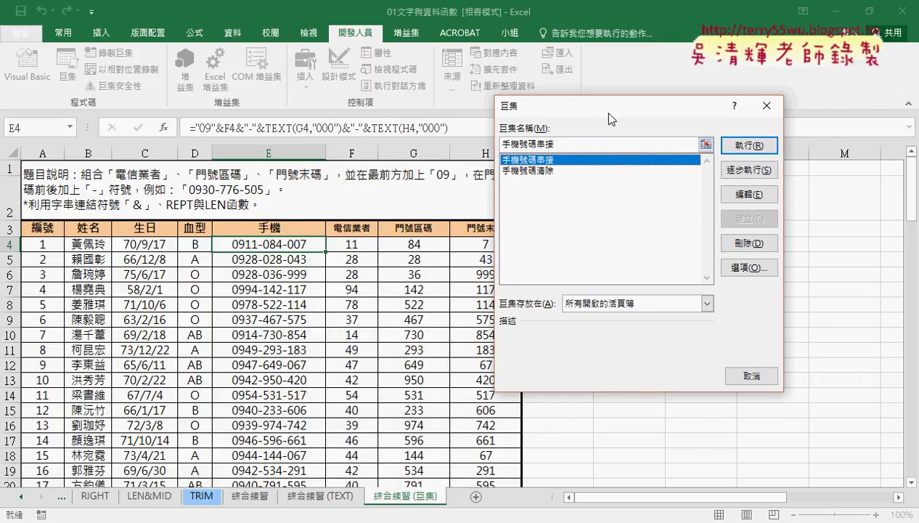
{"action": "left_click", "coordinate": [727, 104]}
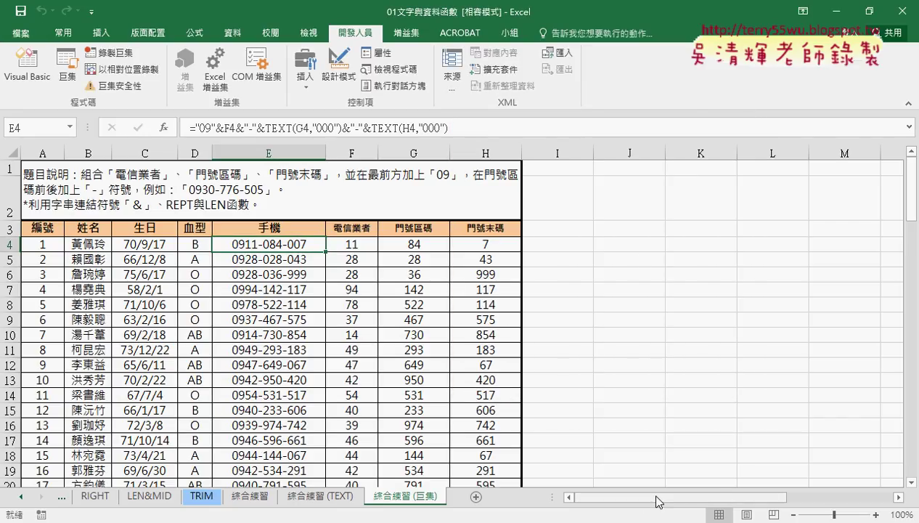
Clear column E's phone numbers with the red X shape, then refill them with the smiley.
{"action": "left_click", "coordinate": [899, 497]}
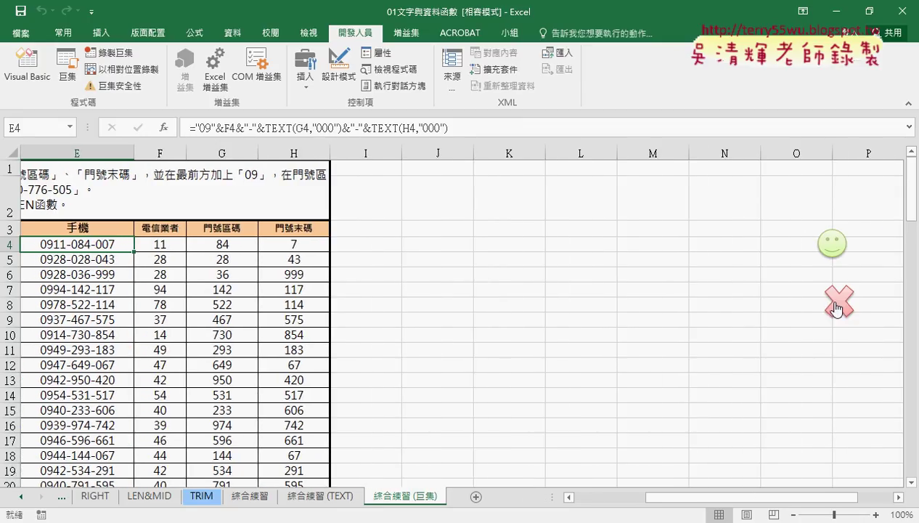
{"action": "left_click", "coordinate": [836, 308]}
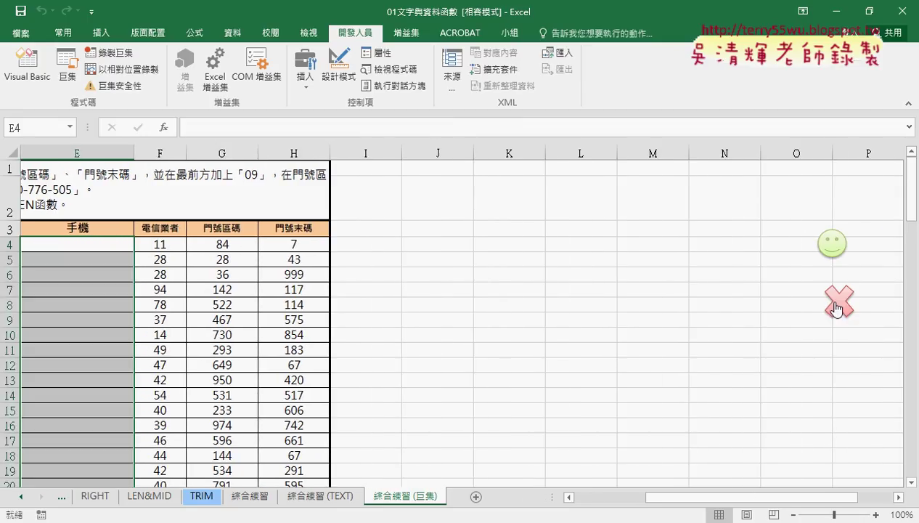
{"action": "left_click", "coordinate": [829, 248]}
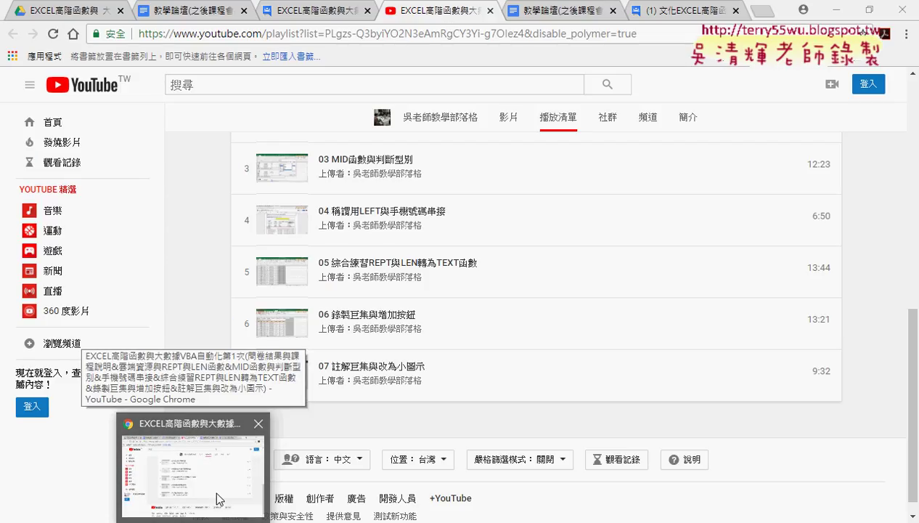
Switch from the YouTube playlist to the Chrome tab with the Google Drive course folder.
{"action": "left_click", "coordinate": [218, 499]}
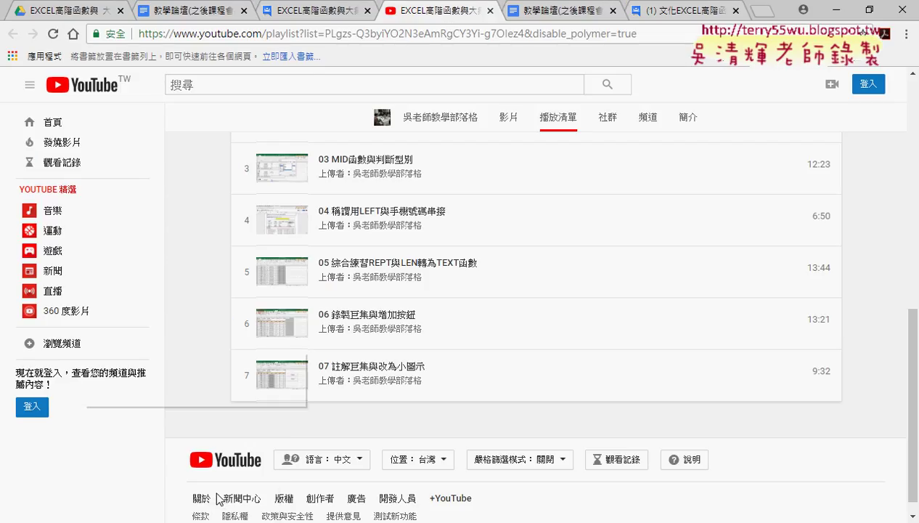
{"action": "left_click", "coordinate": [93, 8]}
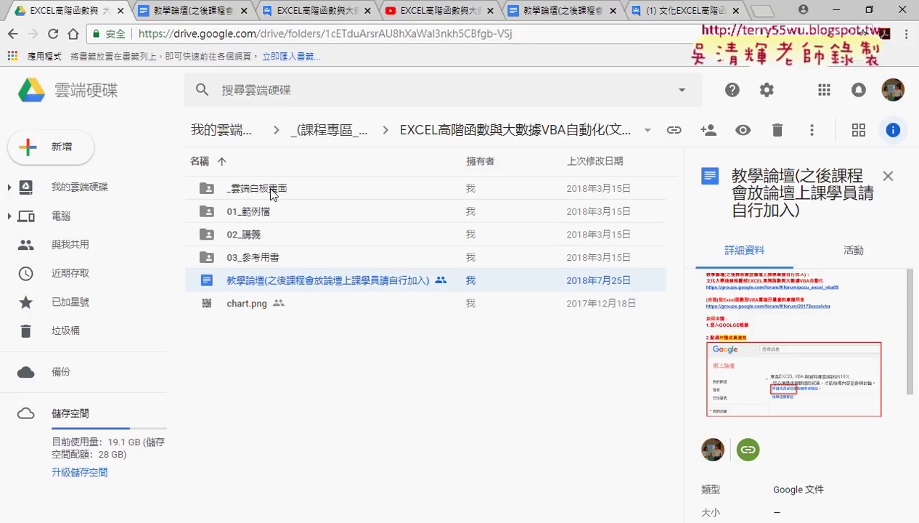
Open the _雲端白板畫面 folder in the Drive course folder.
{"action": "left_click", "coordinate": [236, 237]}
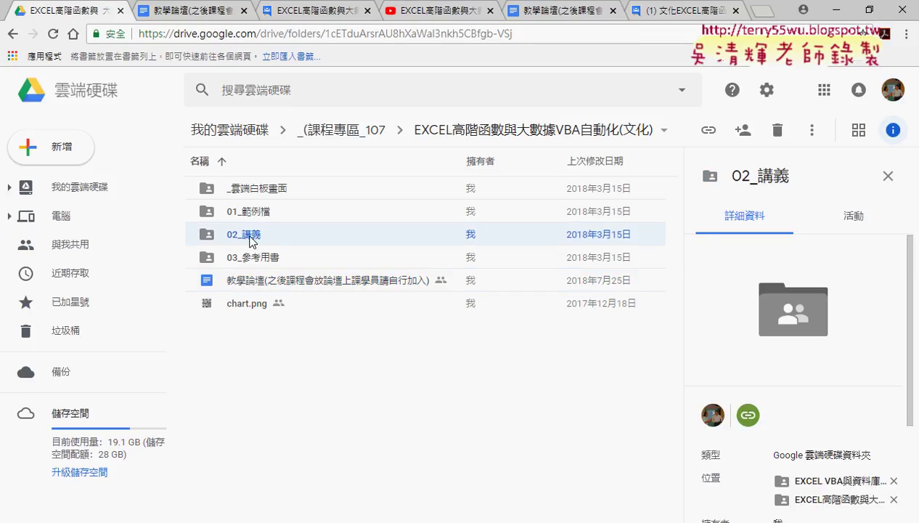
{"action": "left_click", "coordinate": [270, 189]}
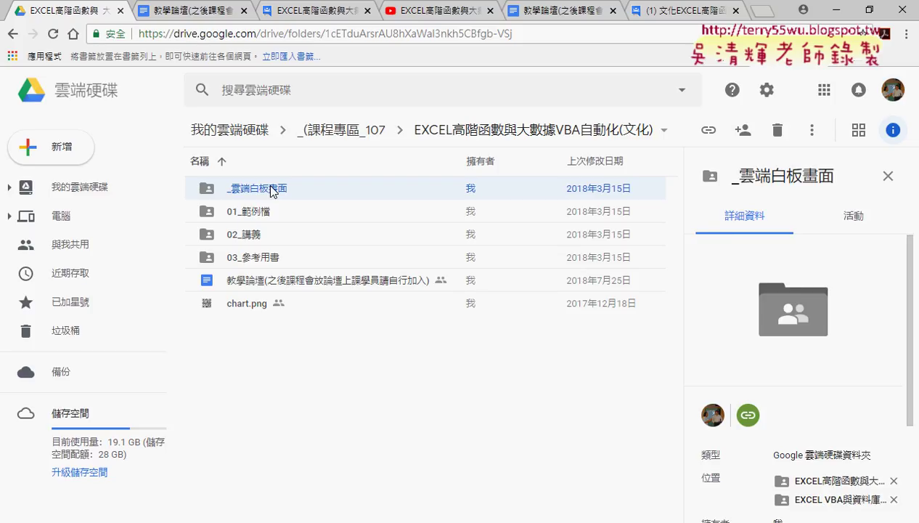
{"action": "double_click", "coordinate": [272, 190]}
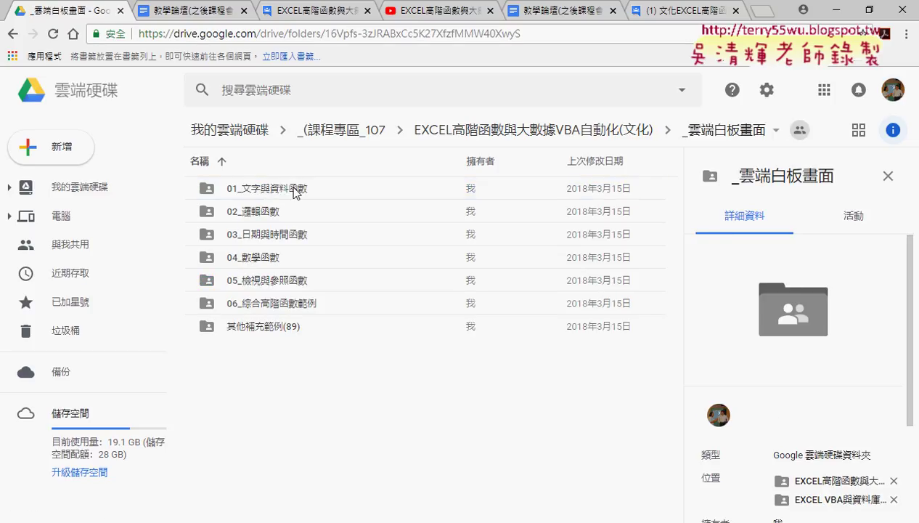
Open the 01_文字與資料函數 folder and its 01_文字與資料函數程式碼.docx document.
{"action": "left_click", "coordinate": [298, 195]}
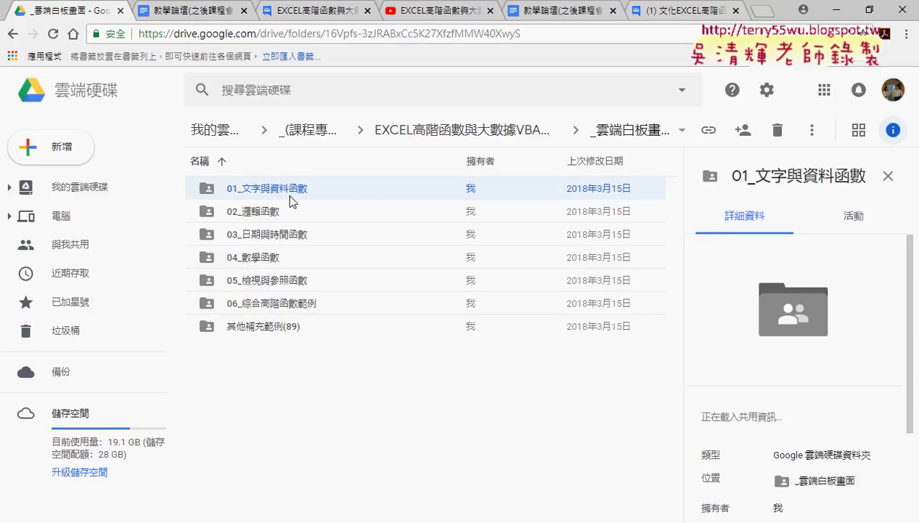
{"action": "left_click", "coordinate": [256, 210]}
{"action": "left_click", "coordinate": [256, 234]}
{"action": "left_click", "coordinate": [256, 258]}
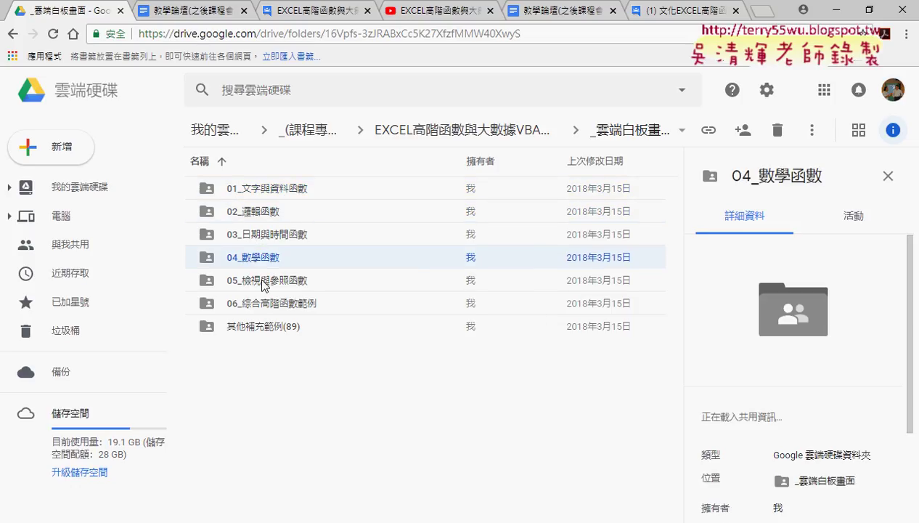
{"action": "left_click", "coordinate": [263, 281]}
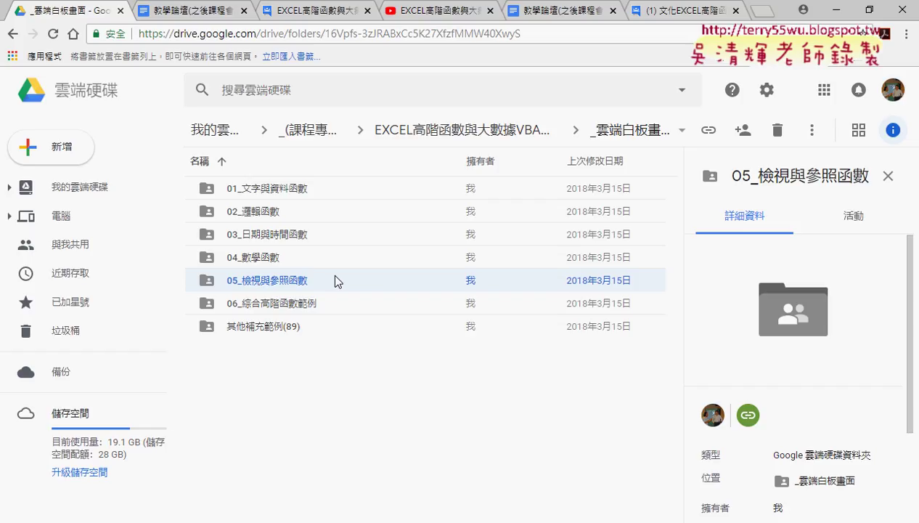
{"action": "double_click", "coordinate": [296, 191]}
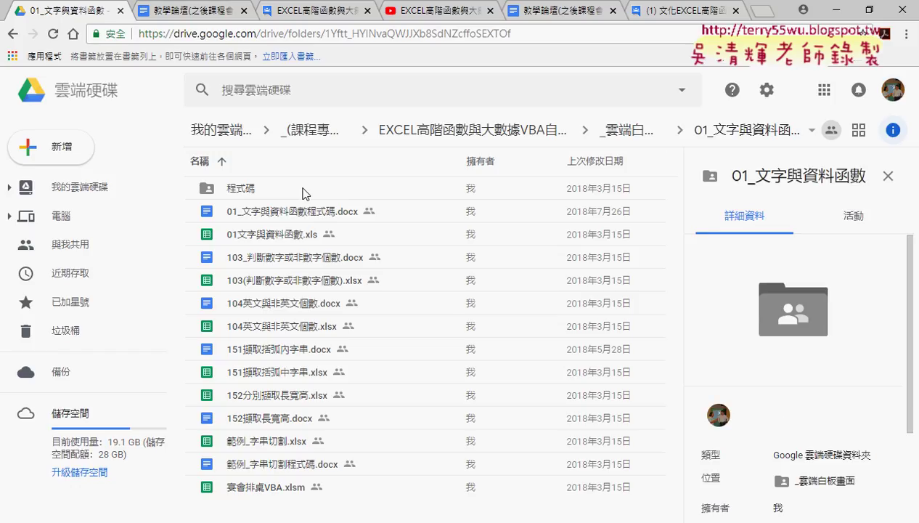
{"action": "left_click", "coordinate": [206, 217]}
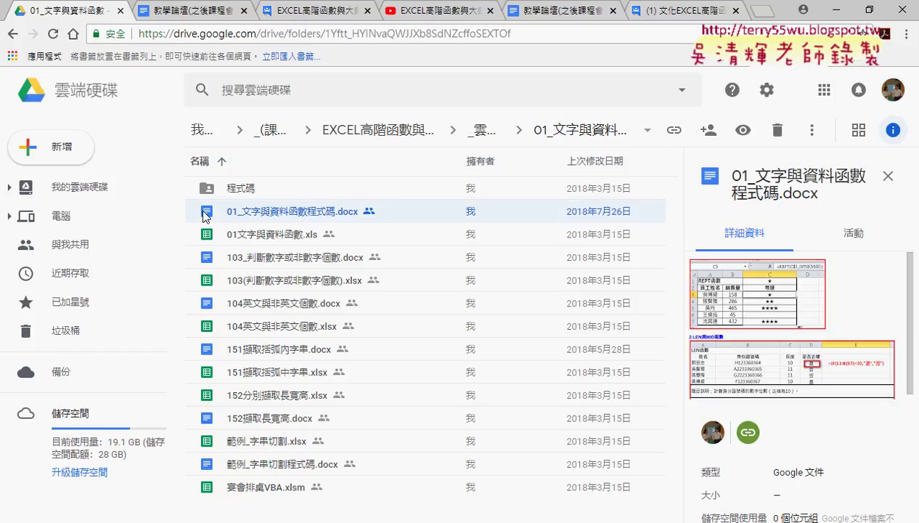
{"action": "double_click", "coordinate": [317, 215]}
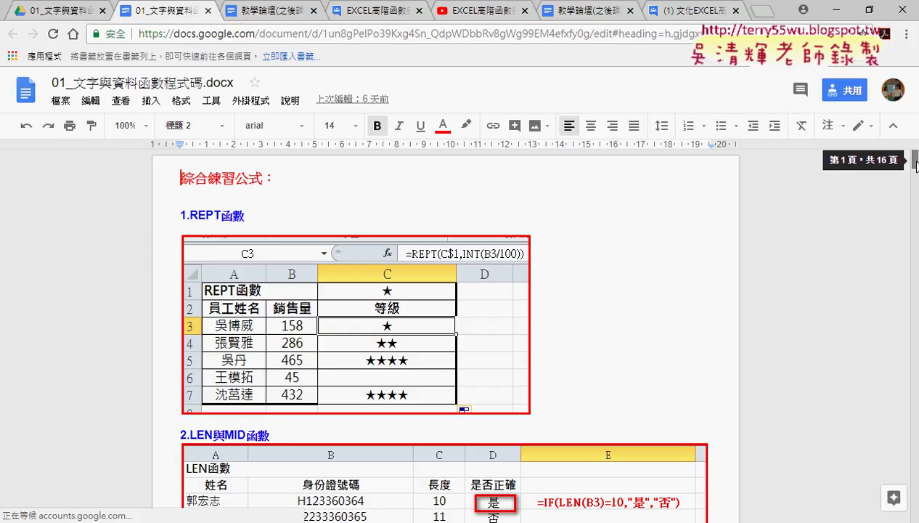
Read through section 3's 手機號碼串接 VBA code, highlighting the macro name.
{"action": "left_click_drag", "start_coordinate": [916, 166], "coordinate": [912, 297]}
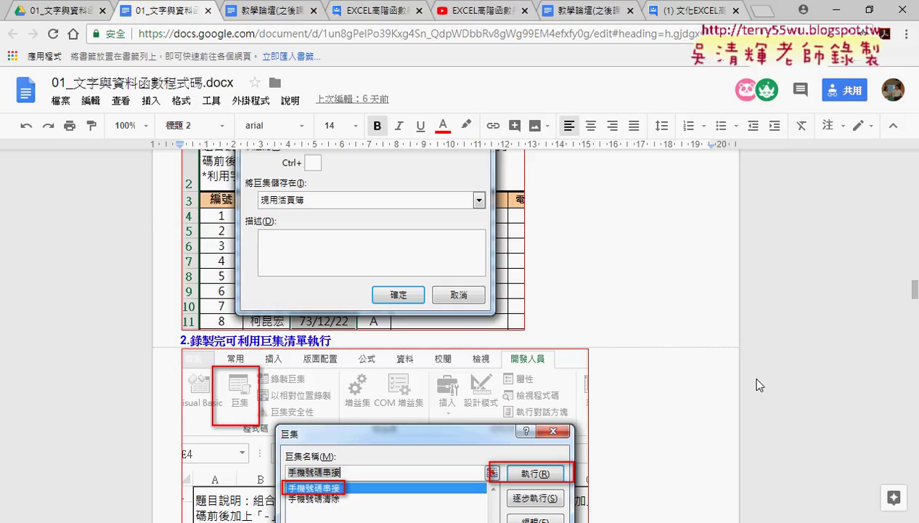
{"action": "scroll", "coordinate": [756, 383], "scroll_direction": "down", "scroll_amount": 3}
{"action": "scroll", "coordinate": [756, 383], "scroll_direction": "down", "scroll_amount": 4}
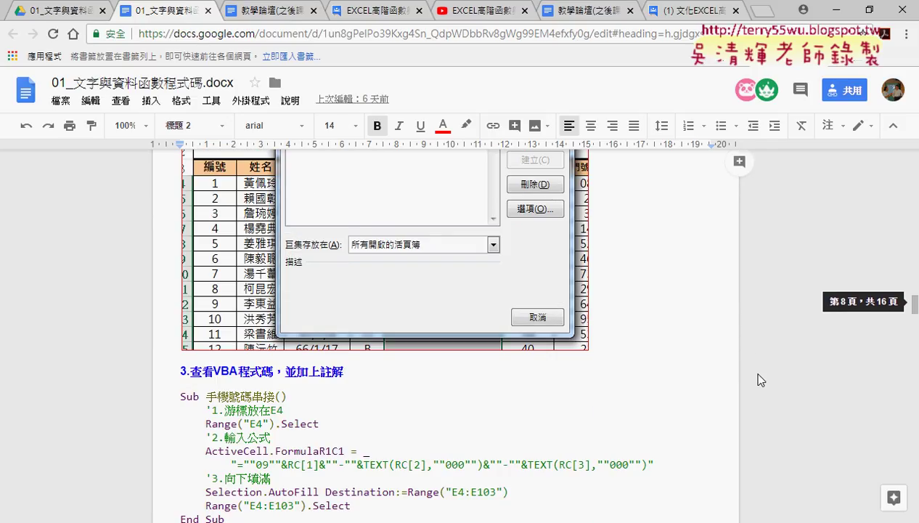
{"action": "scroll", "coordinate": [757, 380], "scroll_direction": "down", "scroll_amount": 2}
{"action": "scroll", "coordinate": [757, 379], "scroll_direction": "down", "scroll_amount": 1}
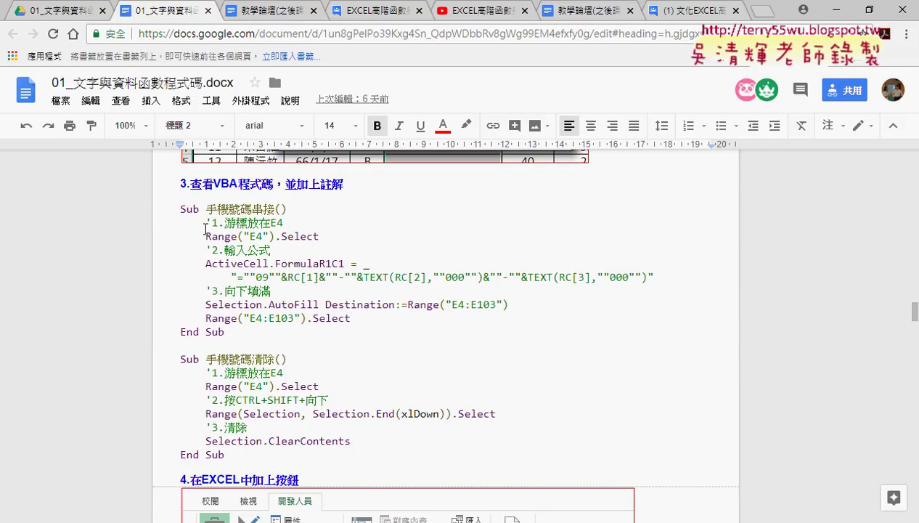
{"action": "left_click", "coordinate": [181, 208]}
{"action": "scroll", "coordinate": [268, 247], "scroll_direction": "down", "scroll_amount": 1}
{"action": "scroll", "coordinate": [258, 214], "scroll_direction": "down", "scroll_amount": 2}
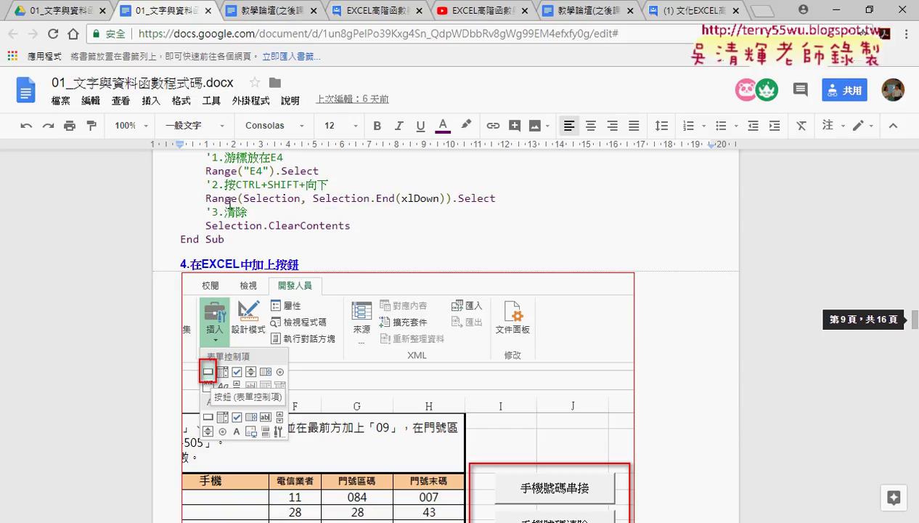
{"action": "scroll", "coordinate": [256, 209], "scroll_direction": "up", "scroll_amount": 1}
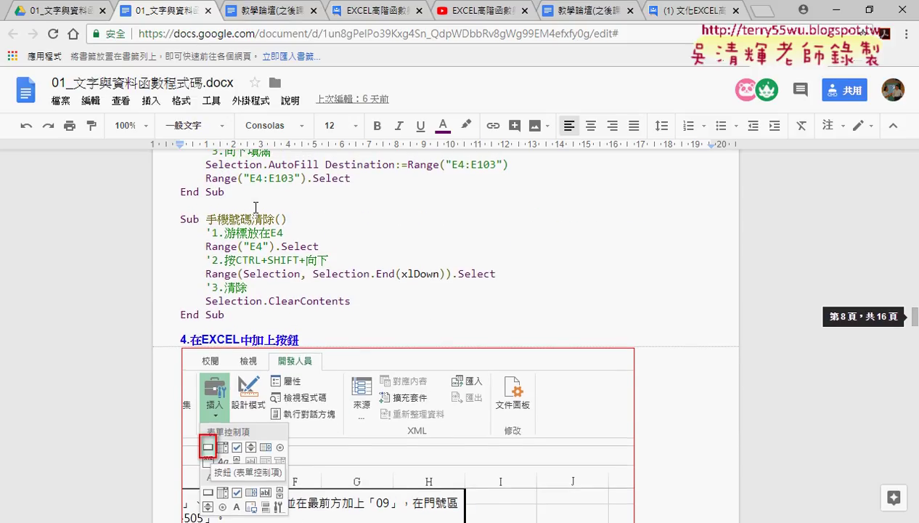
{"action": "scroll", "coordinate": [269, 203], "scroll_direction": "up", "scroll_amount": 1}
{"action": "scroll", "coordinate": [276, 194], "scroll_direction": "up", "scroll_amount": 1}
{"action": "left_click_drag", "start_coordinate": [272, 209], "coordinate": [247, 209]}
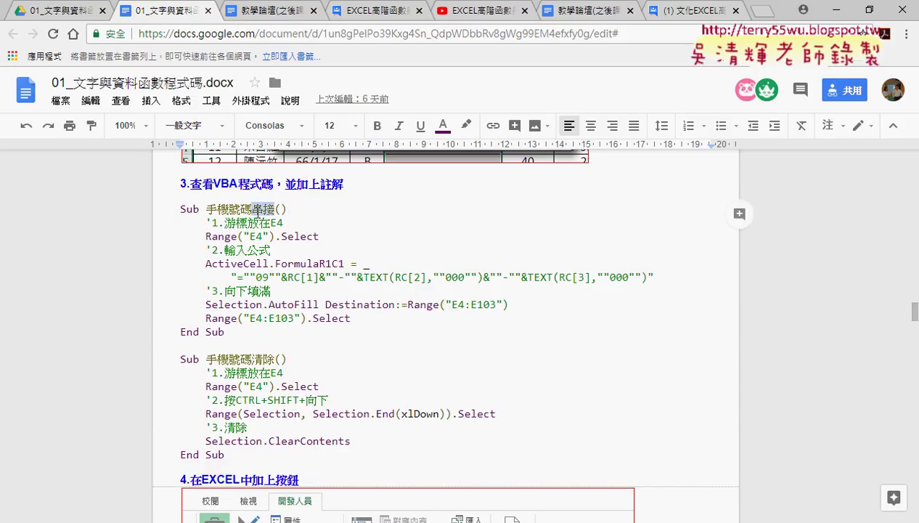
{"action": "left_click", "coordinate": [247, 222]}
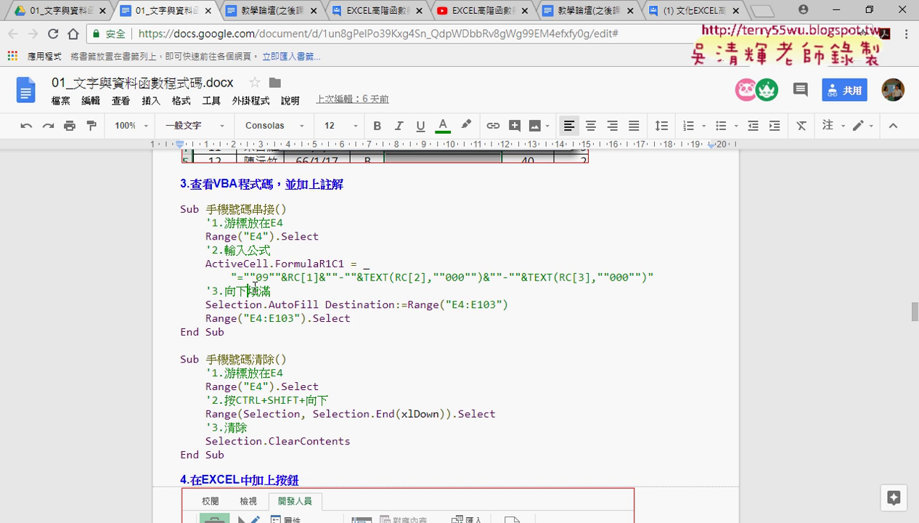
Scroll on to the 手機號碼清除 code and button screenshots, then return to Excel.
{"action": "scroll", "coordinate": [253, 287], "scroll_direction": "down", "scroll_amount": 1}
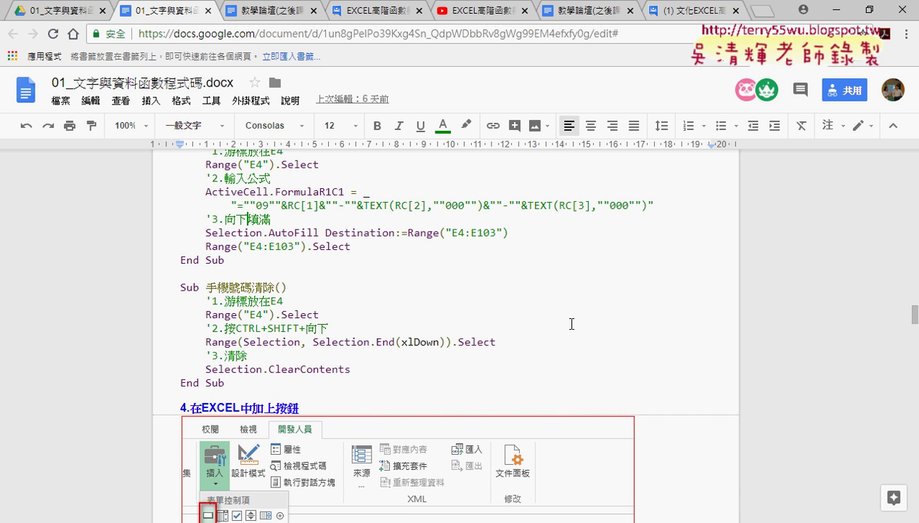
{"action": "scroll", "coordinate": [571, 324], "scroll_direction": "down", "scroll_amount": 4}
{"action": "scroll", "coordinate": [624, 323], "scroll_direction": "down", "scroll_amount": 2}
{"action": "scroll", "coordinate": [683, 321], "scroll_direction": "down", "scroll_amount": 2}
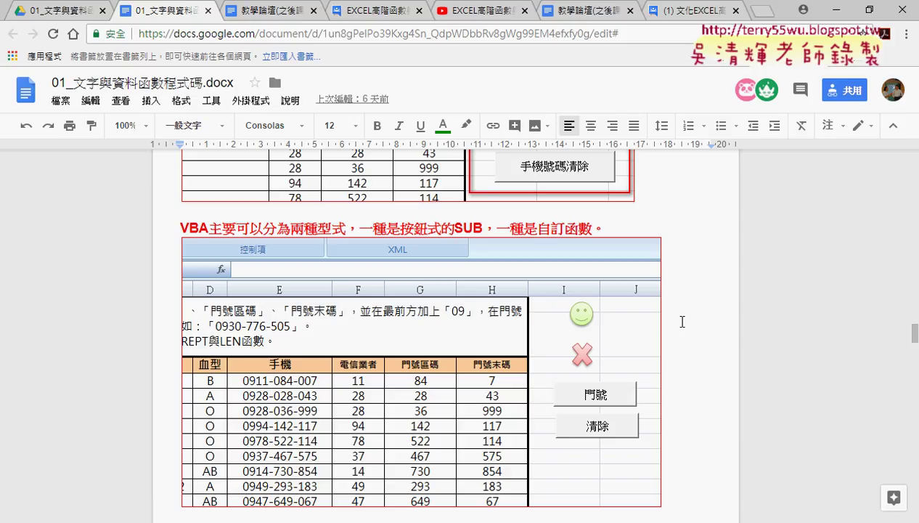
{"action": "key", "text": "alt+Tab"}
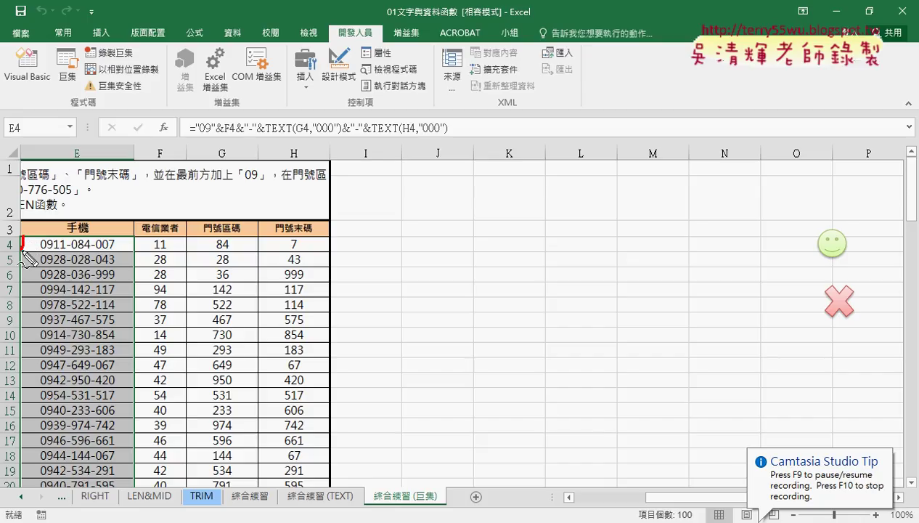
Mark cell E4 and the 手機 column in red ink, then clear the annotations.
{"action": "mouse_move", "coordinate": [22, 250]}
{"action": "left_mouse_down"}
{"action": "mouse_move", "coordinate": [23, 236]}
{"action": "mouse_move", "coordinate": [134, 248]}
{"action": "mouse_move", "coordinate": [24, 254]}
{"action": "left_mouse_up"}
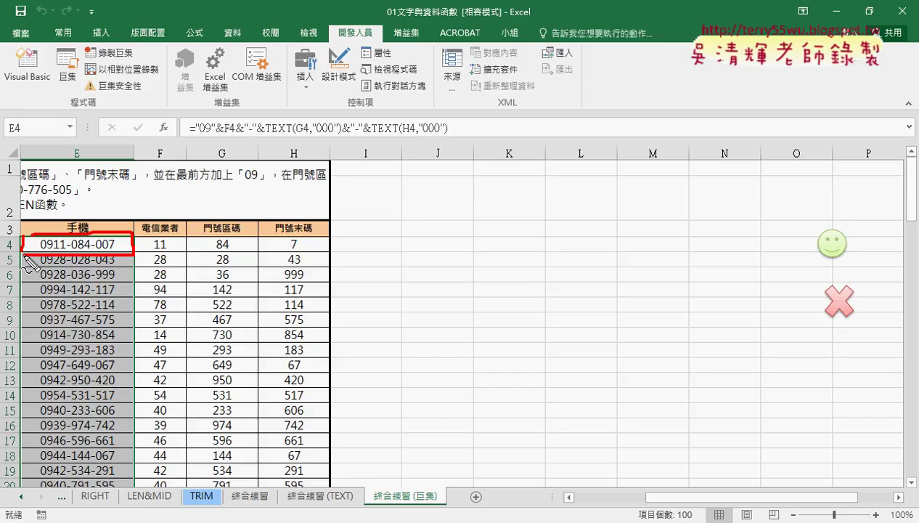
{"action": "left_click_drag", "start_coordinate": [29, 261], "coordinate": [19, 348]}
{"action": "mouse_move", "coordinate": [26, 234]}
{"action": "left_mouse_down"}
{"action": "mouse_move", "coordinate": [131, 234]}
{"action": "mouse_move", "coordinate": [132, 367]}
{"action": "mouse_move", "coordinate": [18, 368]}
{"action": "left_mouse_up"}
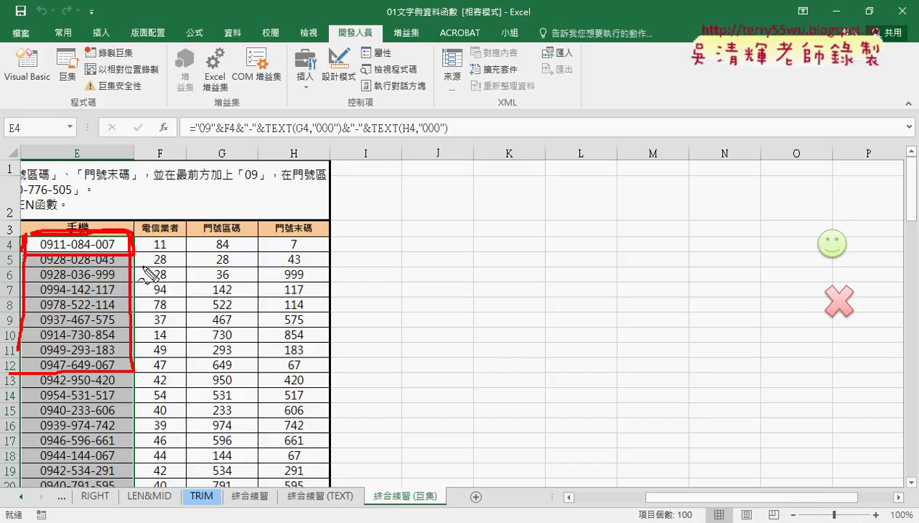
{"action": "key", "text": "Escape"}
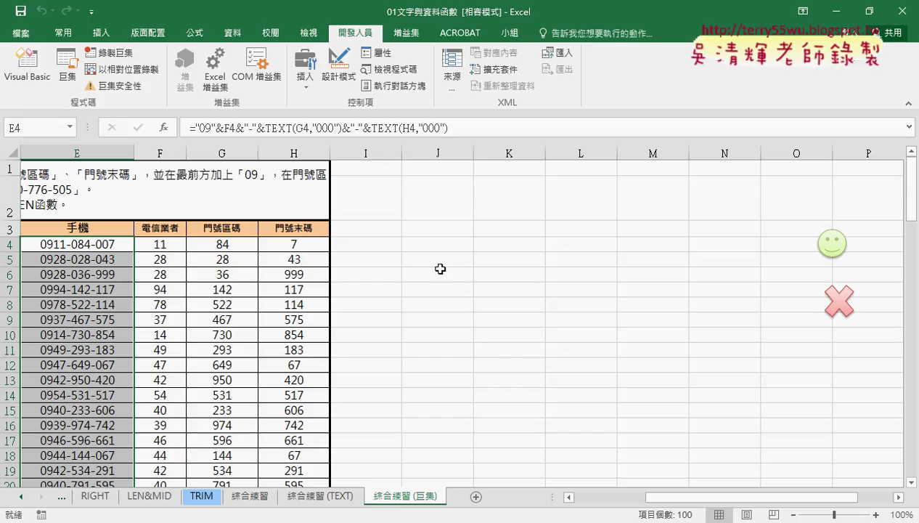
Compare E4's formula on the 綜合練習 and 綜合練習 (TEXT) sheets, ending on 綜合練習 (巨集).
{"action": "left_click", "coordinate": [250, 496]}
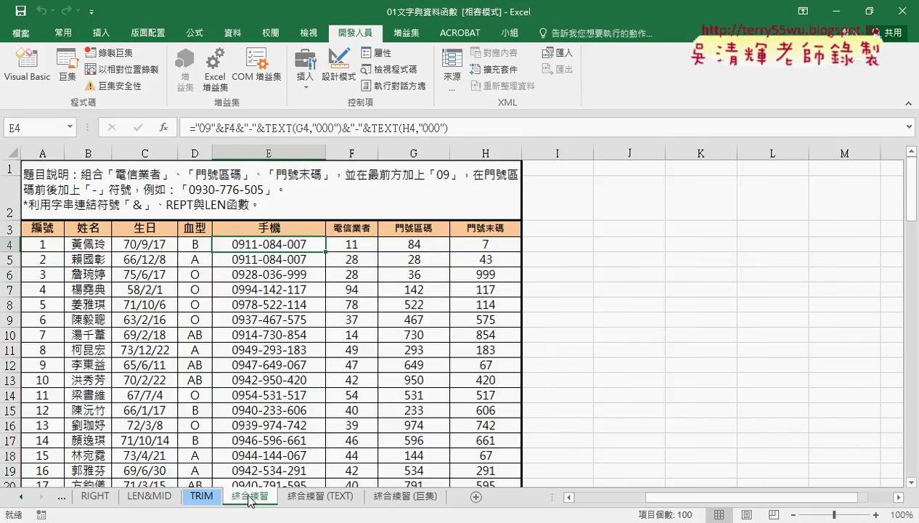
{"action": "left_click", "coordinate": [264, 128]}
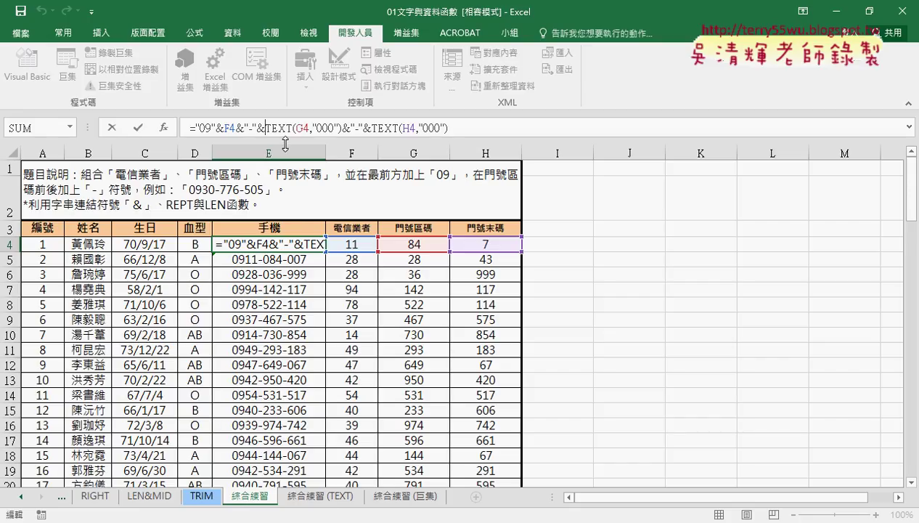
{"action": "left_click", "coordinate": [306, 496]}
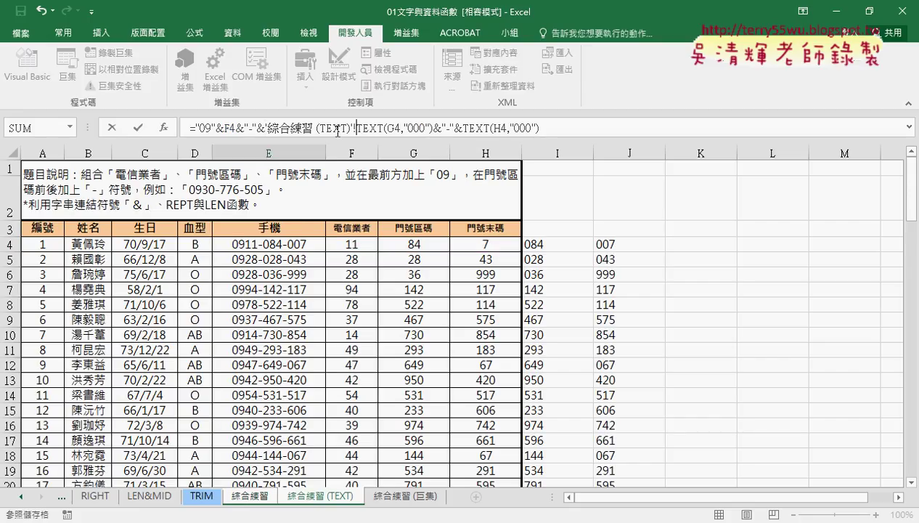
{"action": "left_click", "coordinate": [111, 127]}
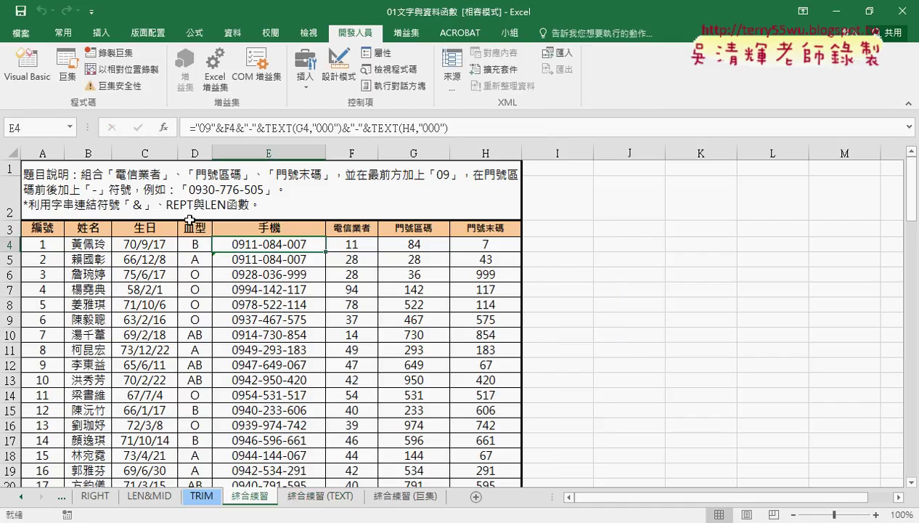
{"action": "left_click", "coordinate": [407, 496]}
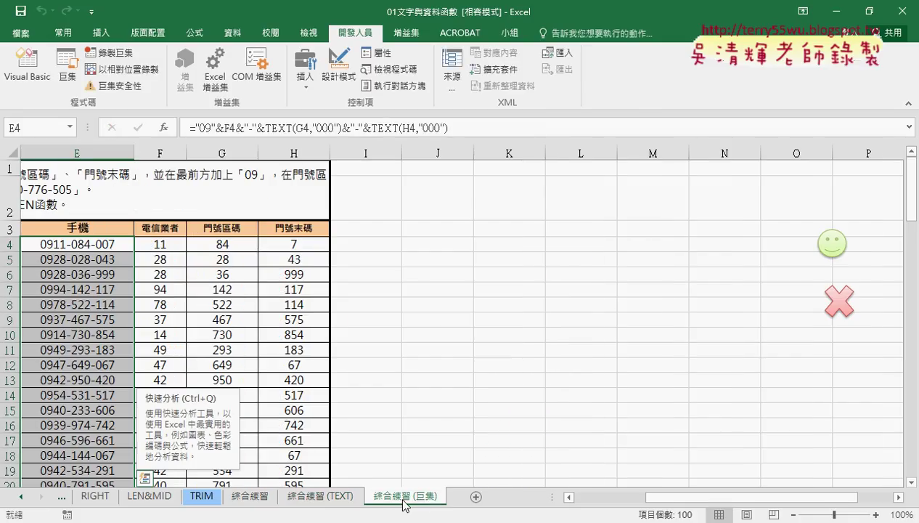
Duplicate the 綜合練習 (巨集) sheet and rename the copy 綜合練習 (VBA).
{"action": "left_click_drag", "start_coordinate": [405, 504], "coordinate": [470, 496]}
{"action": "key", "text": "ctrl+q"}
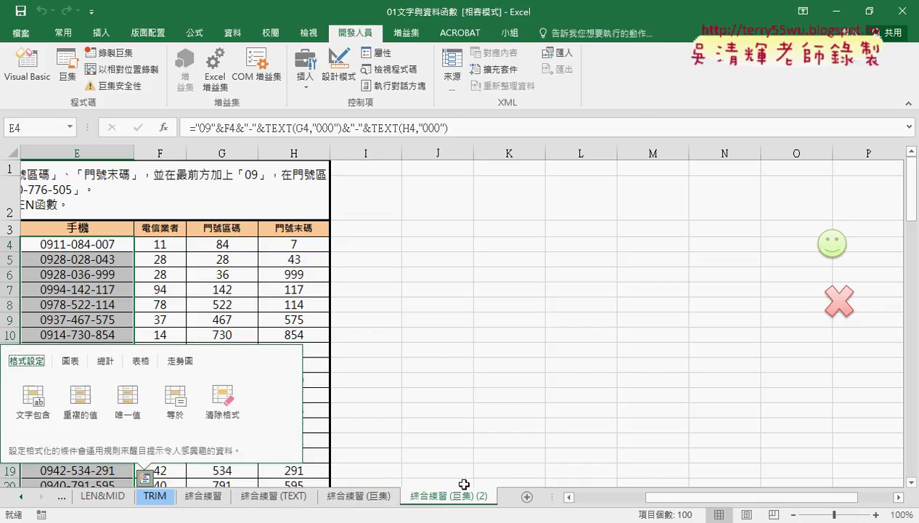
{"action": "left_click", "coordinate": [467, 500]}
{"action": "double_click", "coordinate": [467, 501]}
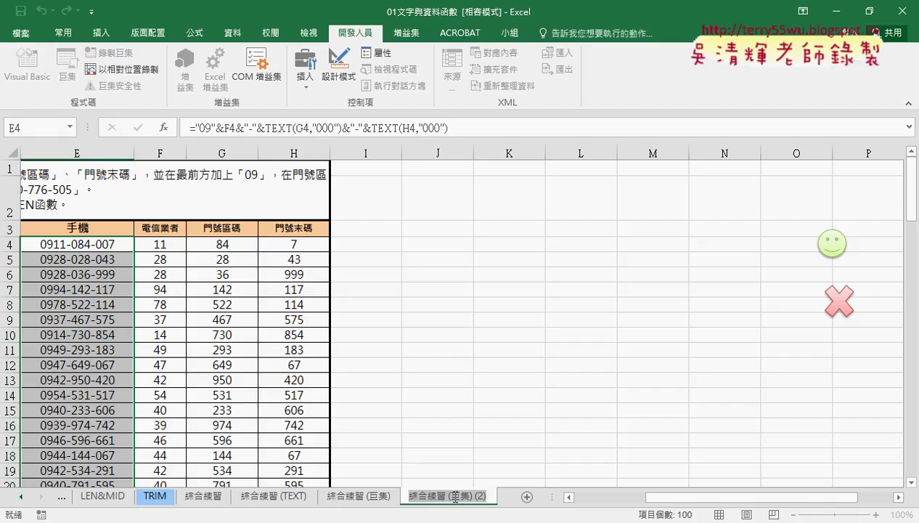
{"action": "left_click_drag", "start_coordinate": [447, 495], "coordinate": [481, 495]}
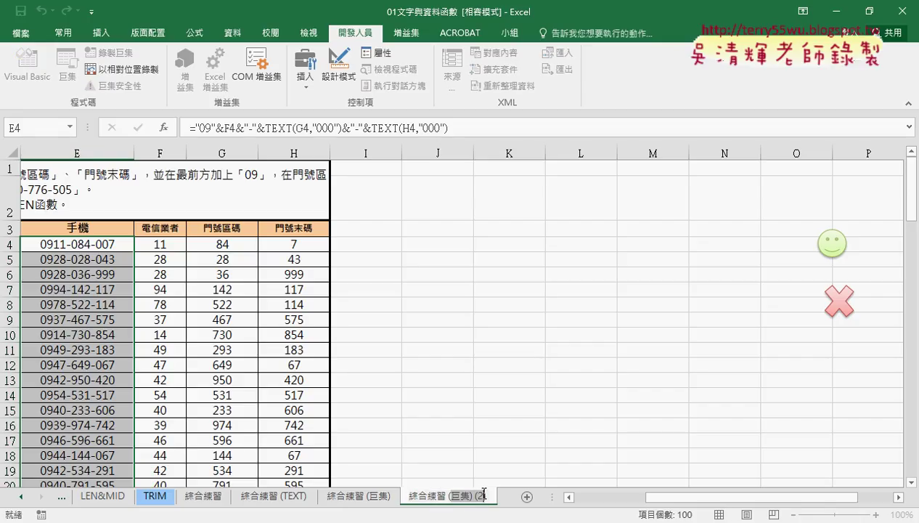
{"action": "type", "text": "VB"}
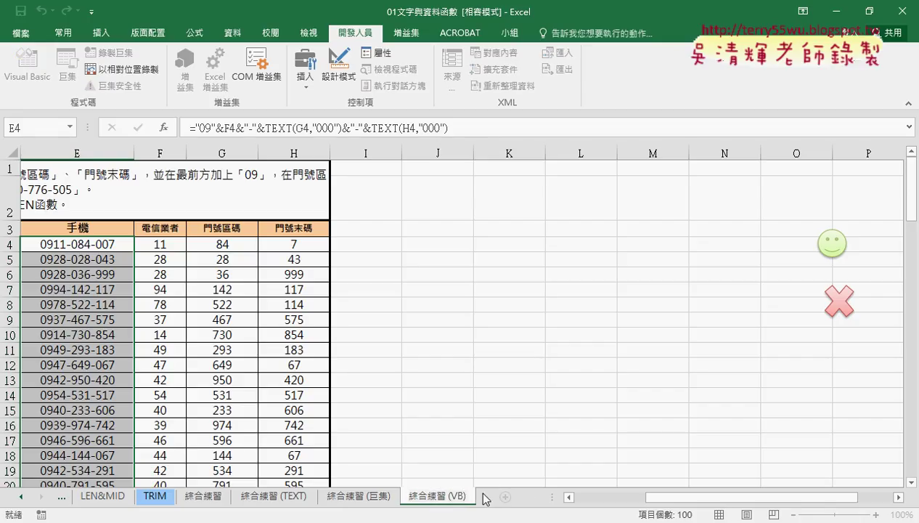
{"action": "type", "text": "A"}
{"action": "key", "text": "Return"}
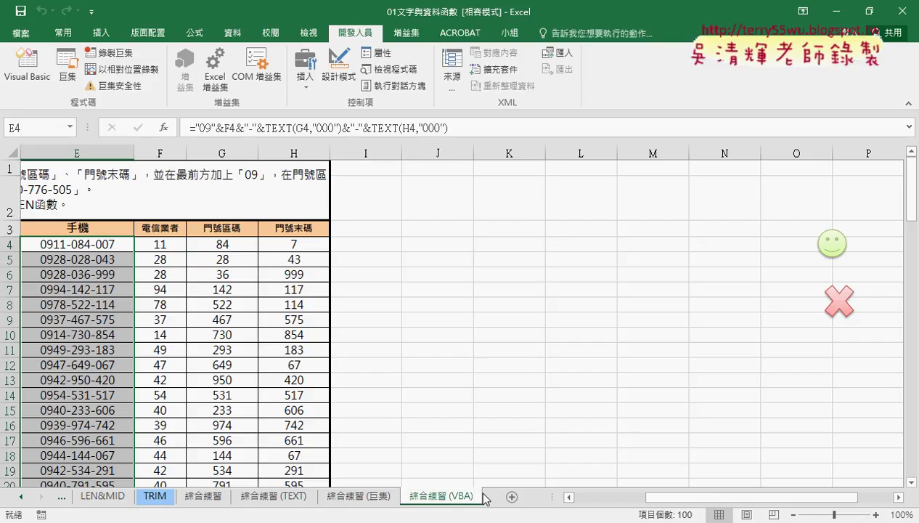
On 綜合練習 (巨集), clear column E with the red X shape and refill it with the smiley.
{"action": "left_click", "coordinate": [376, 504]}
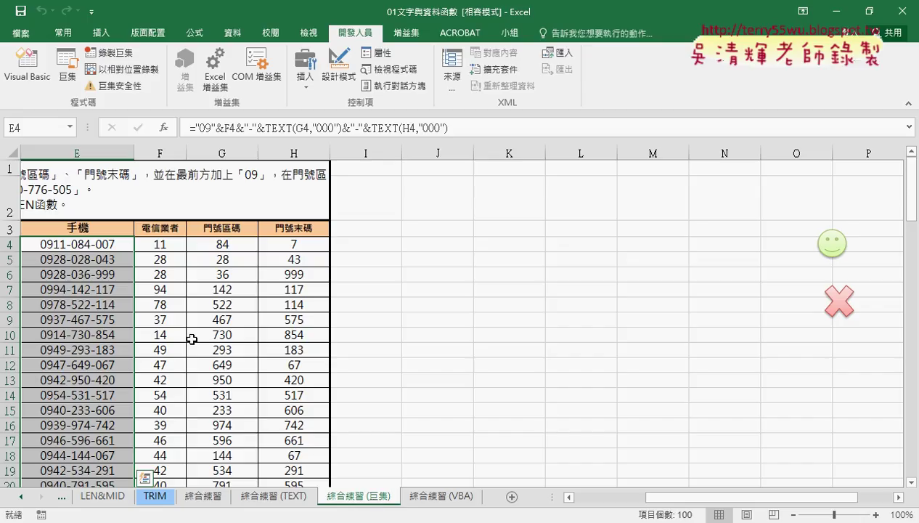
{"action": "left_click", "coordinate": [838, 317]}
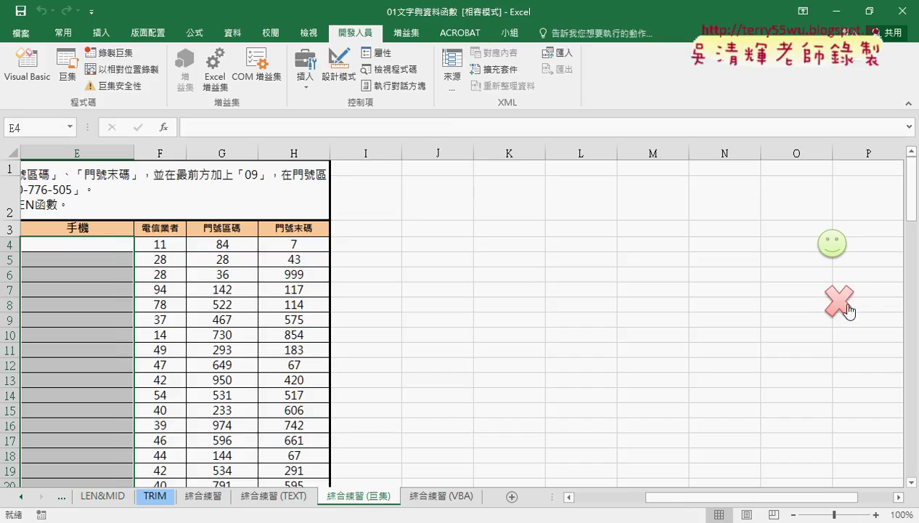
{"action": "left_click", "coordinate": [842, 256]}
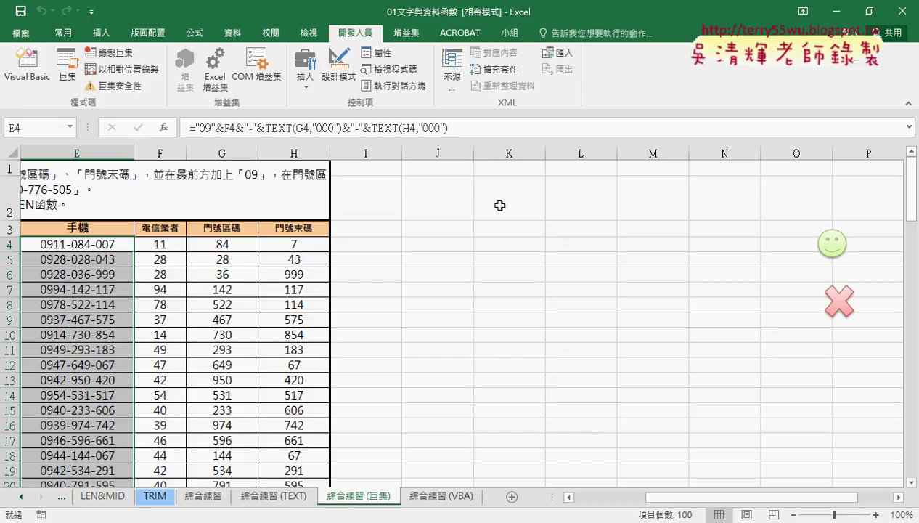
Go to the 綜合練習 (VBA) sheet to add the 門號 and 清除 buttons.
{"action": "left_click", "coordinate": [450, 496]}
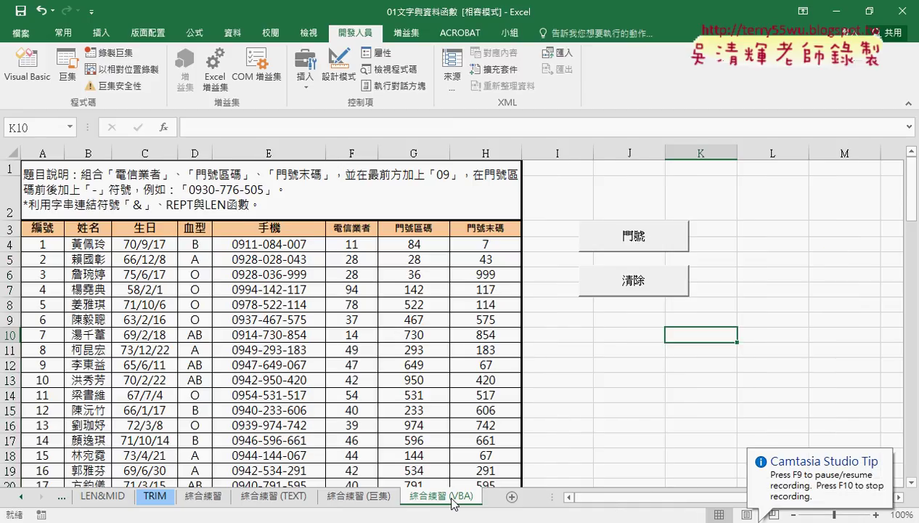
Empty the 手機 column on 綜合練習 (VBA) with the 清除 button, then select cell E4.
{"action": "left_click", "coordinate": [347, 496]}
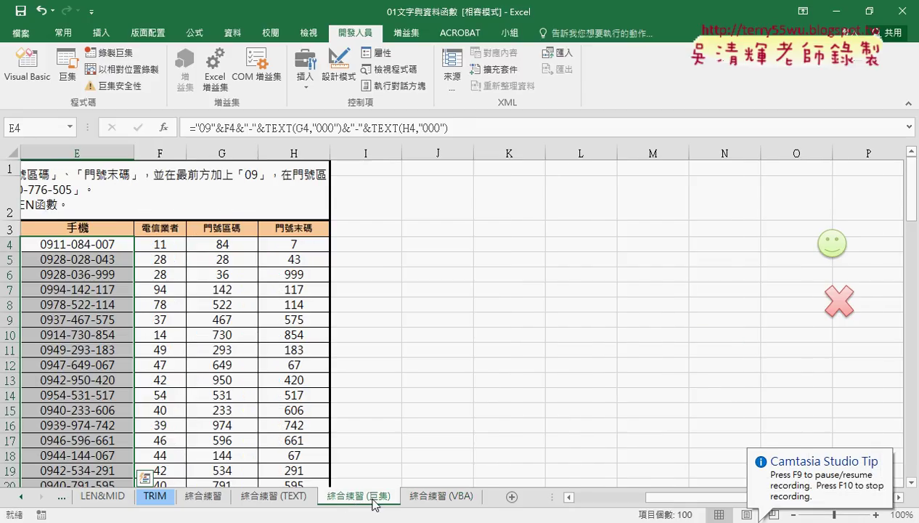
{"action": "left_click", "coordinate": [421, 496]}
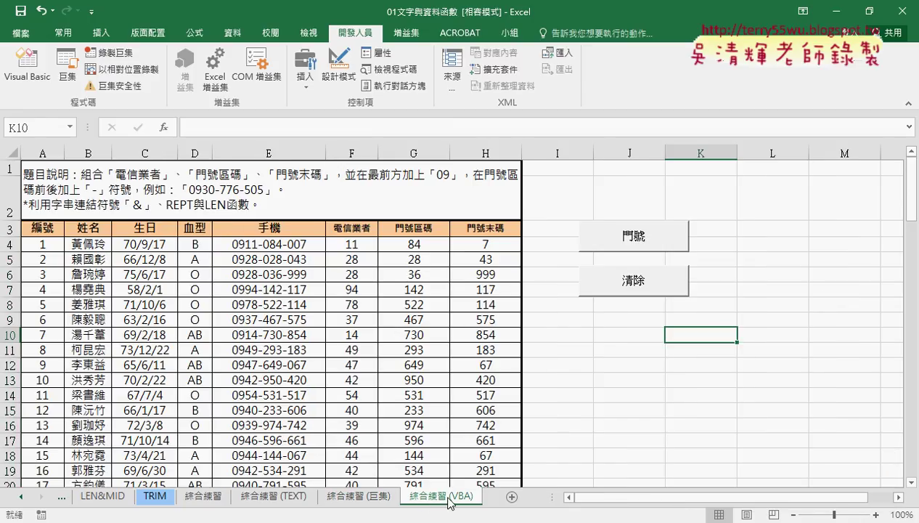
{"action": "left_click", "coordinate": [661, 354]}
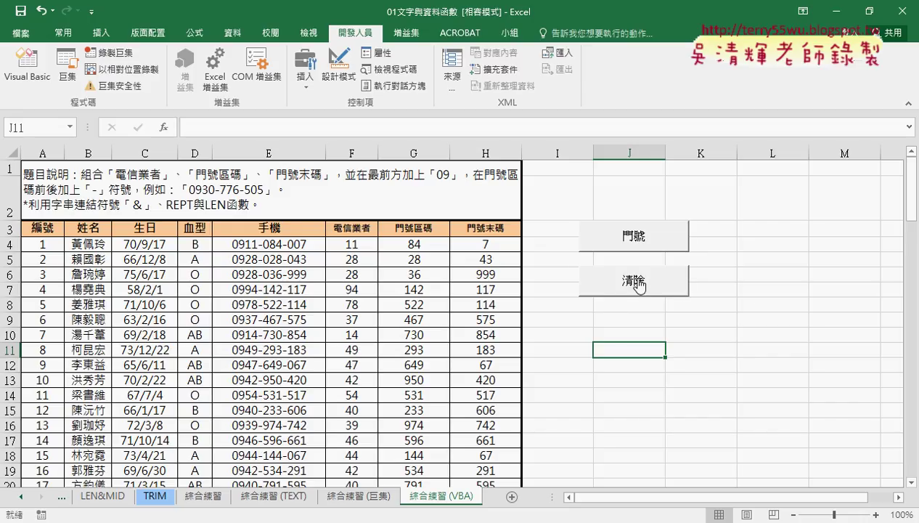
{"action": "left_click_drag", "start_coordinate": [261, 244], "coordinate": [266, 520]}
{"action": "scroll", "coordinate": [646, 360], "scroll_direction": "up", "scroll_amount": 11}
{"action": "scroll", "coordinate": [662, 361], "scroll_direction": "up", "scroll_amount": 2}
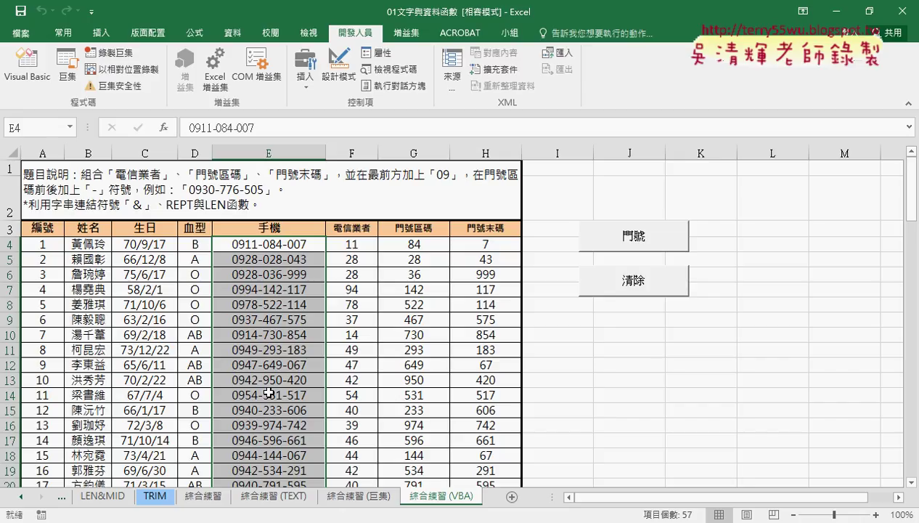
{"action": "left_click", "coordinate": [624, 294]}
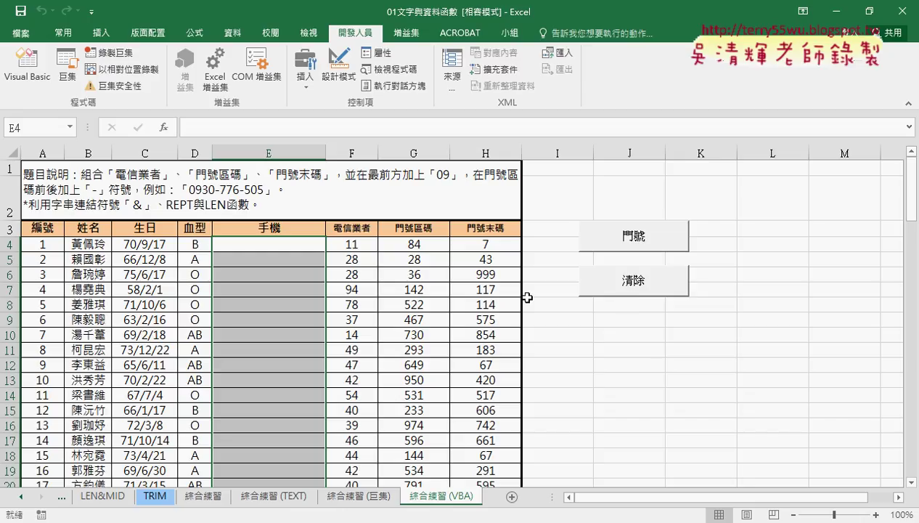
{"action": "left_click", "coordinate": [281, 246]}
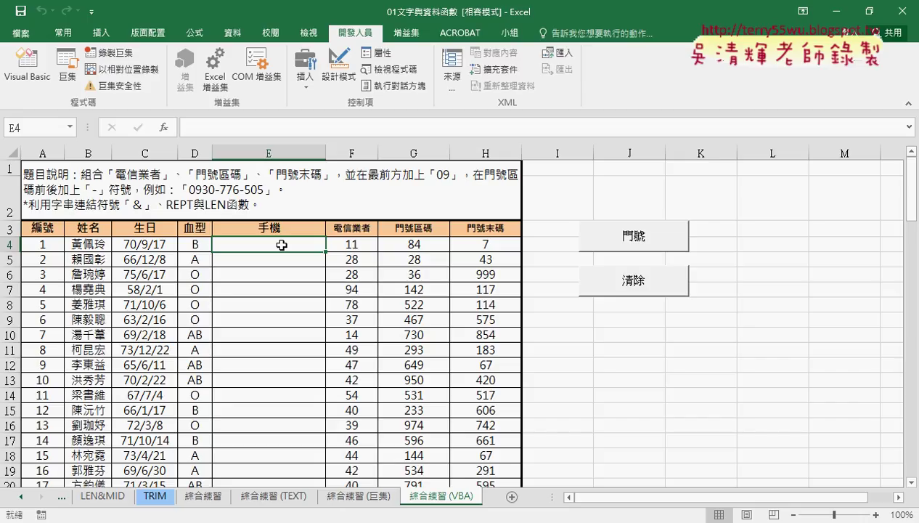
Insert the user-defined 手機 function into E4 from the 使用者定義 category of Insert Function.
{"action": "left_click", "coordinate": [164, 129]}
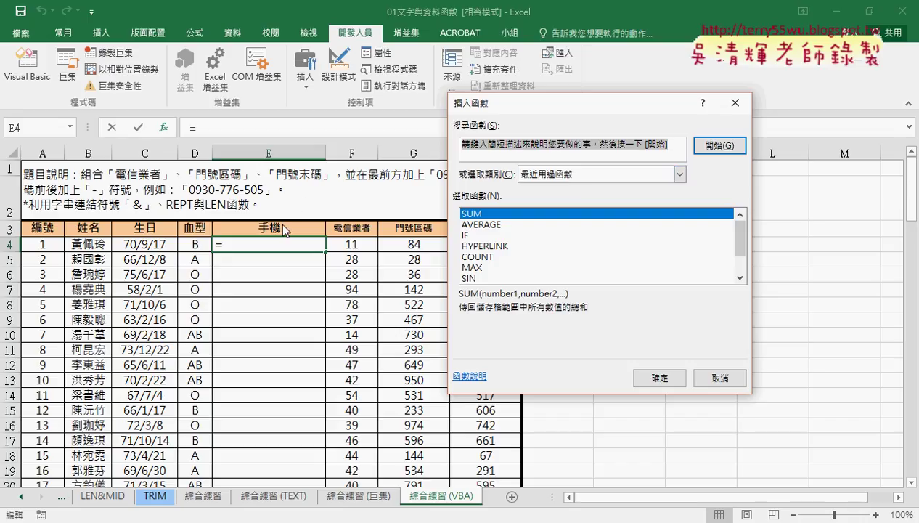
{"action": "left_click_drag", "start_coordinate": [566, 107], "coordinate": [681, 106]}
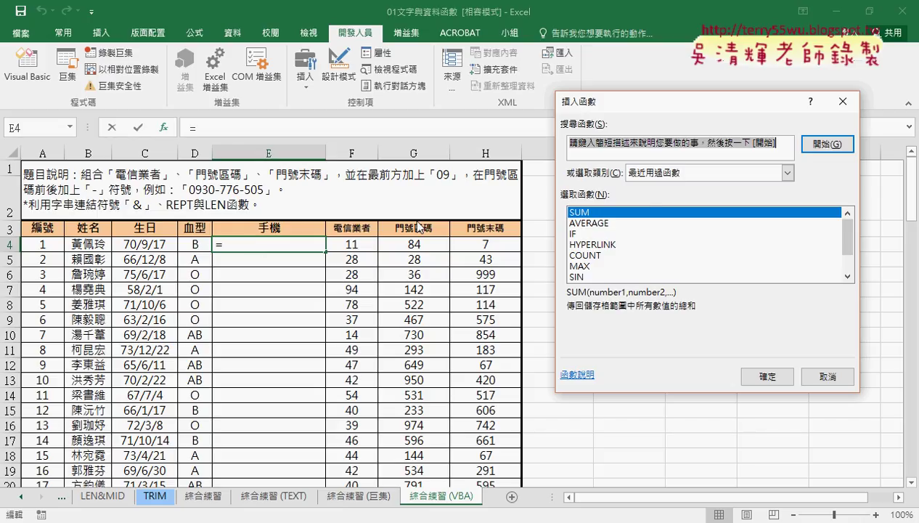
{"action": "left_click", "coordinate": [787, 173]}
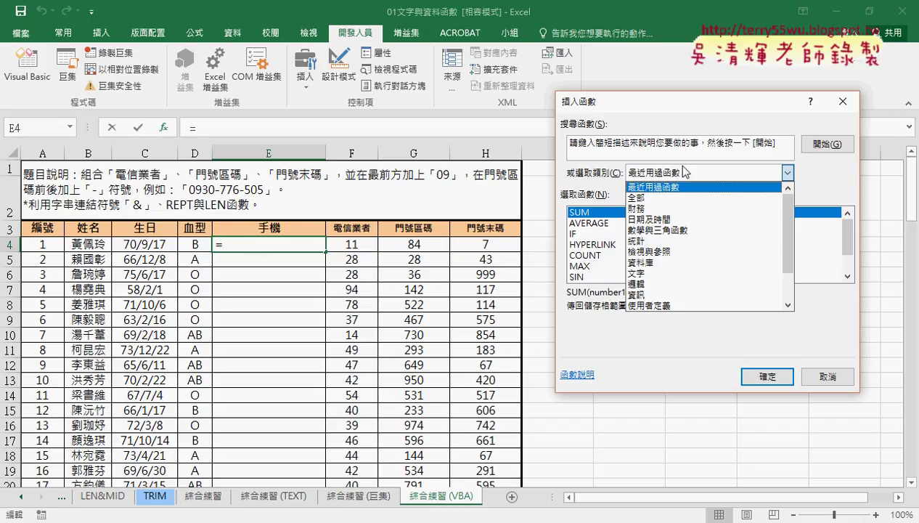
{"action": "left_click", "coordinate": [650, 306]}
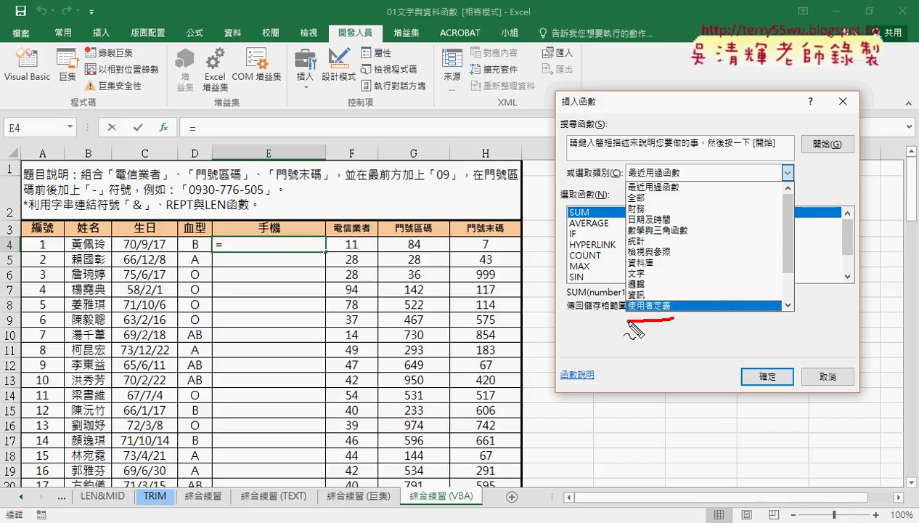
{"action": "left_click_drag", "start_coordinate": [675, 295], "coordinate": [685, 315]}
{"action": "mouse_move", "coordinate": [746, 252]}
{"action": "left_mouse_down"}
{"action": "mouse_move", "coordinate": [675, 294]}
{"action": "mouse_move", "coordinate": [689, 288]}
{"action": "left_mouse_up"}
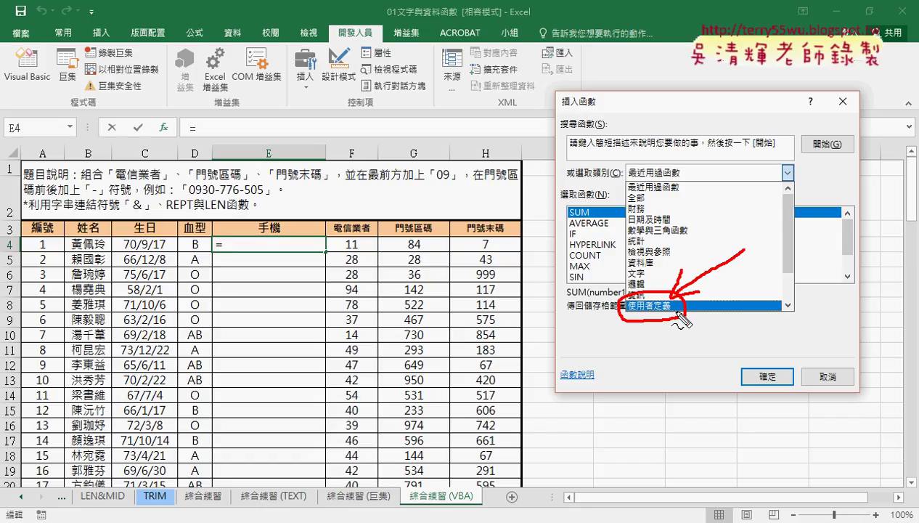
{"action": "left_click", "coordinate": [672, 306]}
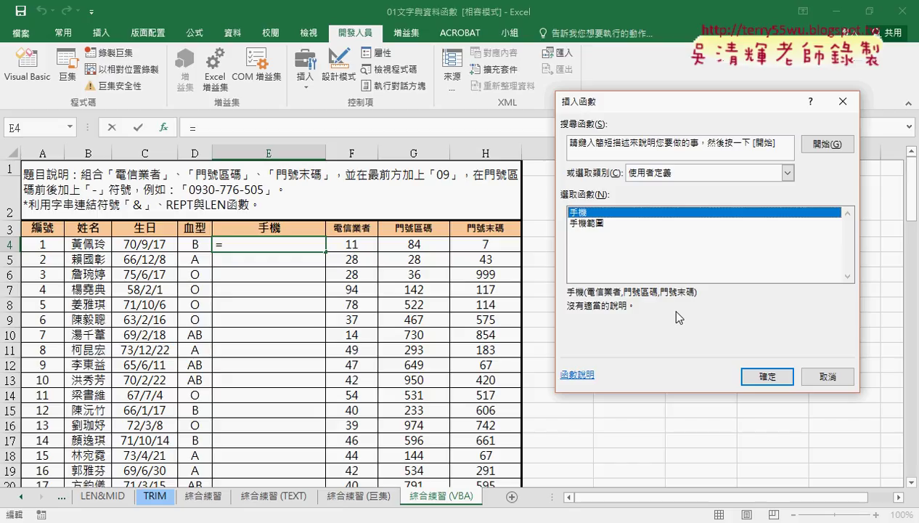
{"action": "left_click", "coordinate": [683, 172]}
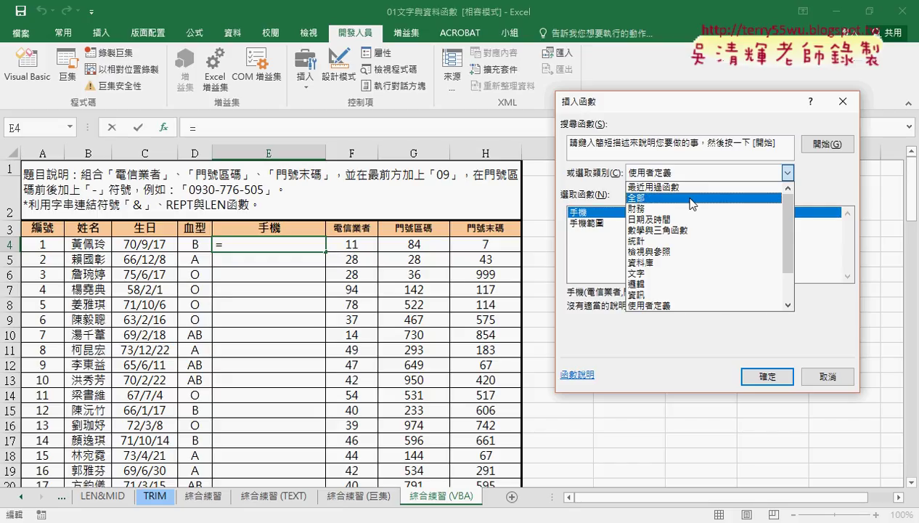
{"action": "left_click", "coordinate": [682, 306]}
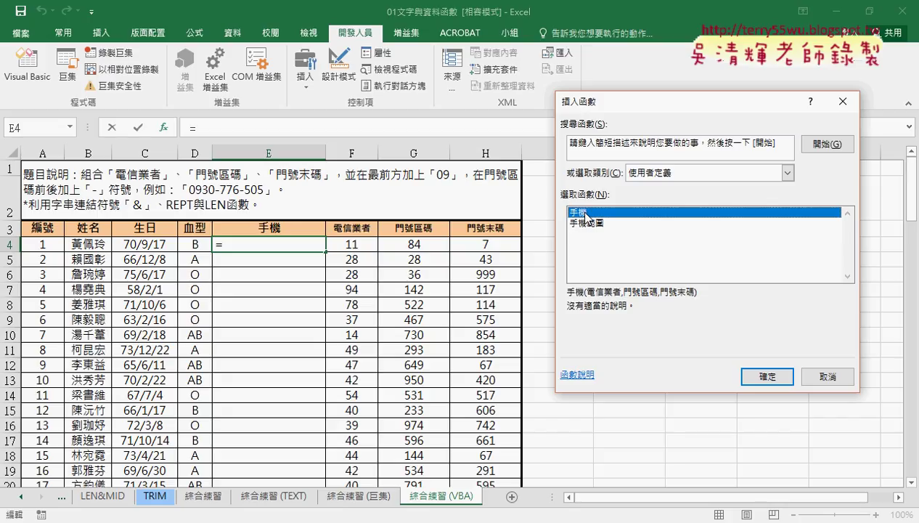
{"action": "left_click", "coordinate": [763, 375]}
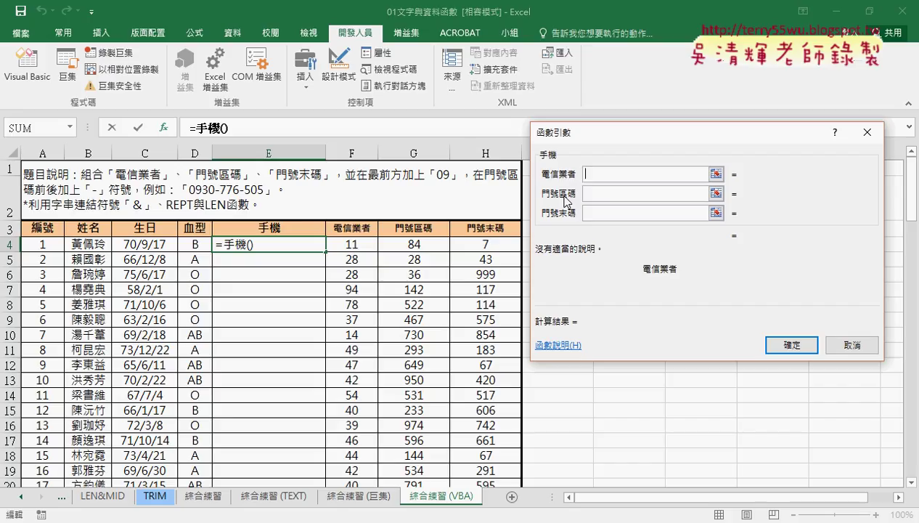
Give the 手機 function F4, G4 and H4 as its three arguments, confirming =手機(F4,G4,H4) in E4.
{"action": "left_click", "coordinate": [358, 246]}
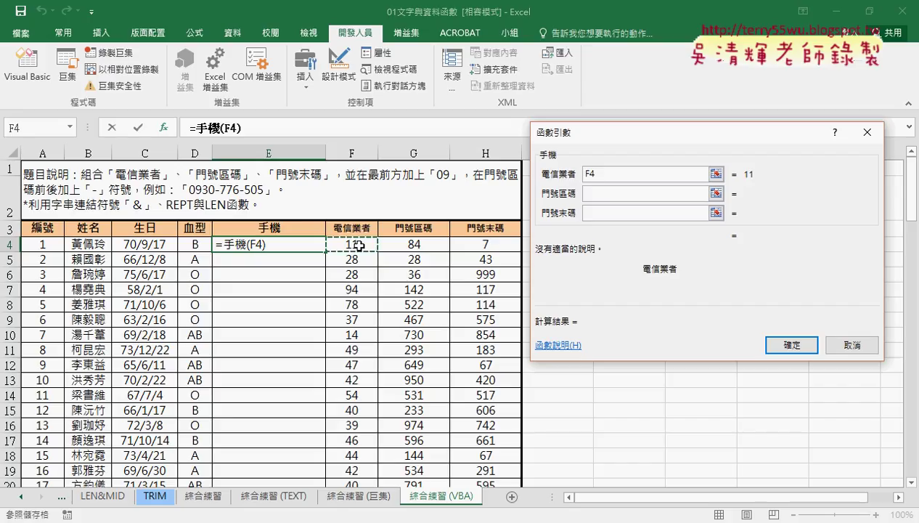
{"action": "left_click", "coordinate": [601, 194]}
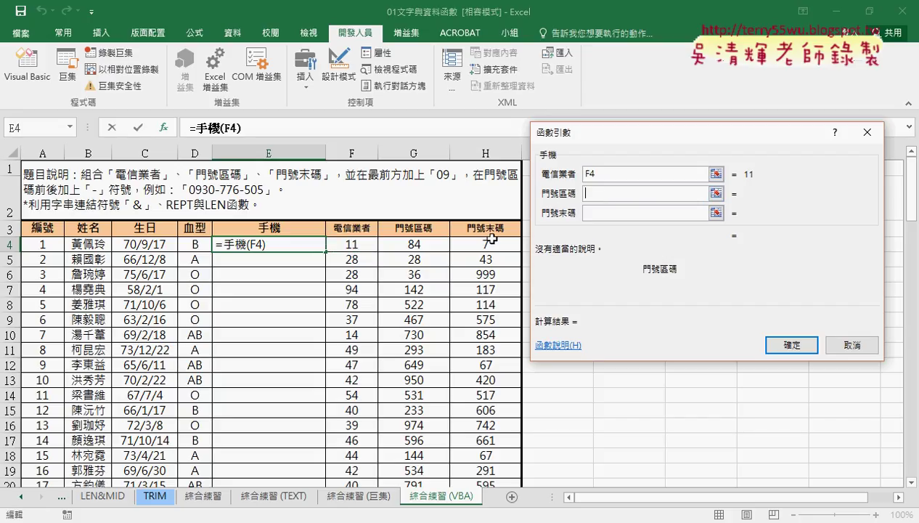
{"action": "left_click", "coordinate": [417, 244]}
{"action": "left_click", "coordinate": [603, 212]}
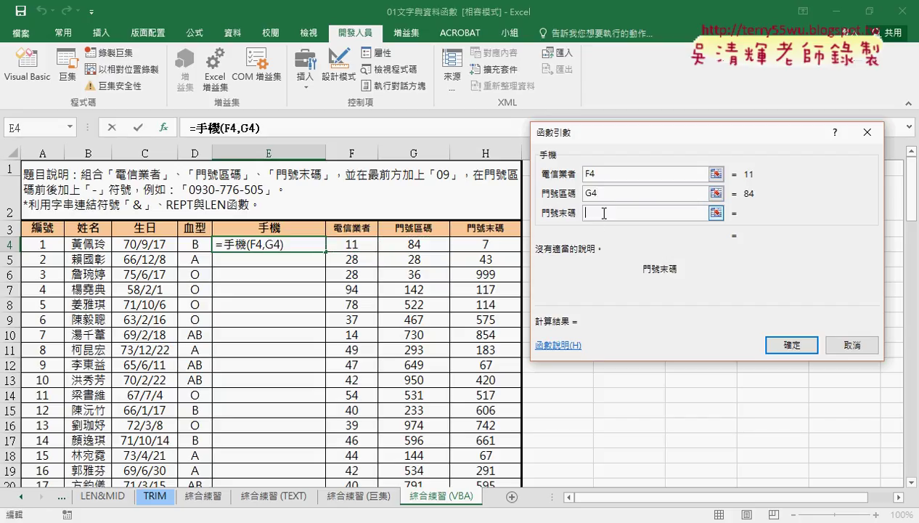
{"action": "left_click", "coordinate": [501, 246]}
{"action": "left_click", "coordinate": [601, 174]}
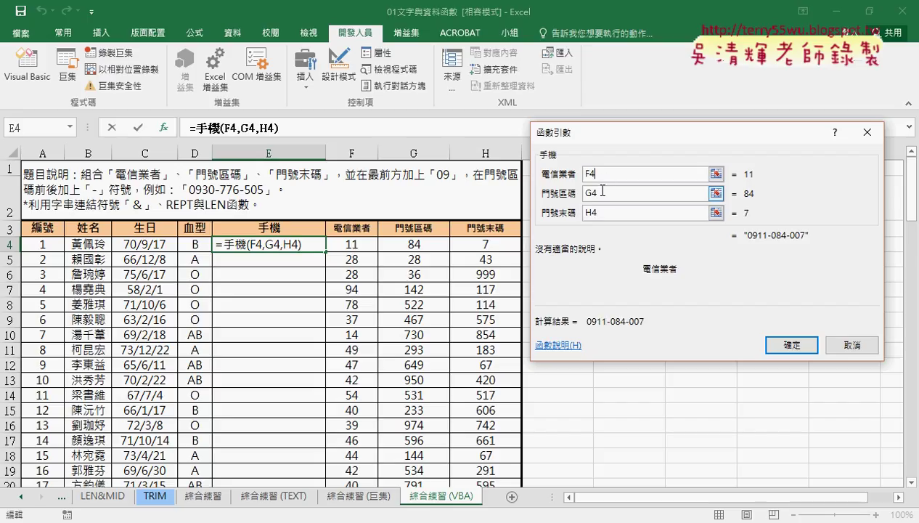
{"action": "left_click", "coordinate": [605, 212]}
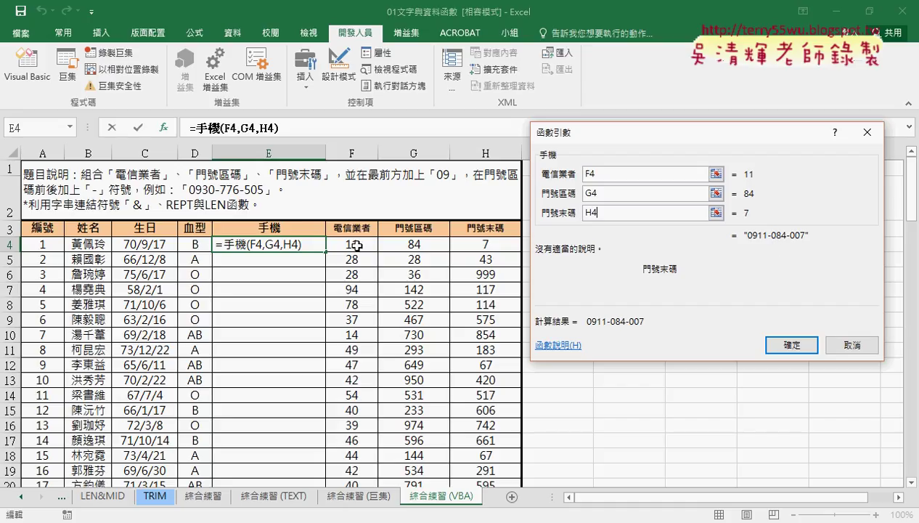
{"action": "left_click", "coordinate": [790, 345]}
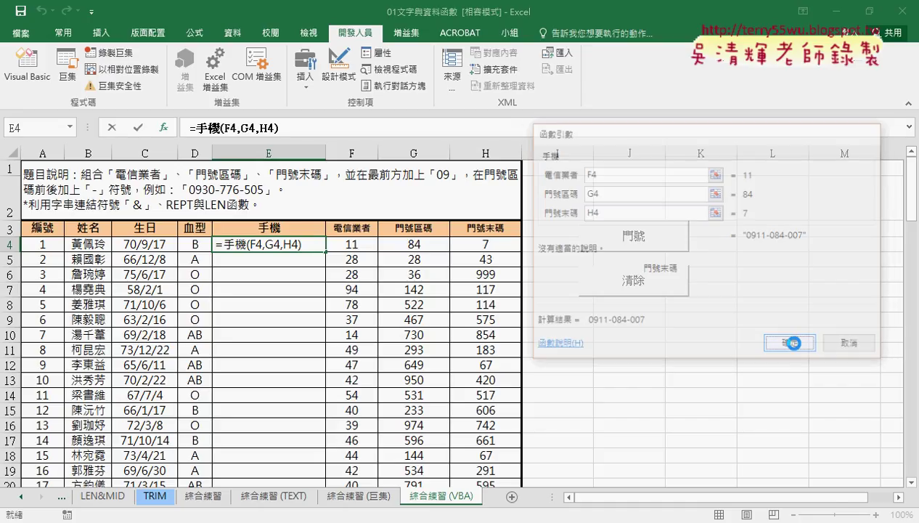
Fill the =手機 formula down column E, delete it all, then reselect F4:H4.
{"action": "double_click", "coordinate": [328, 250]}
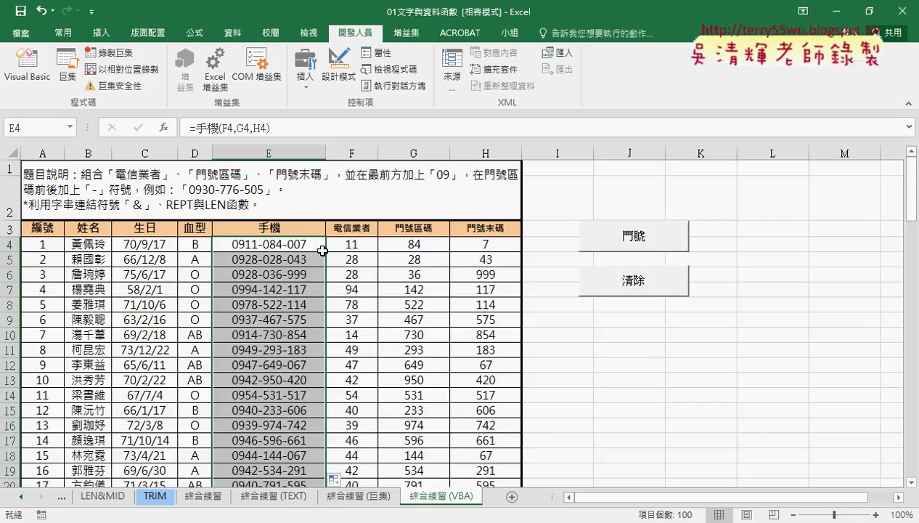
{"action": "key", "text": "Delete"}
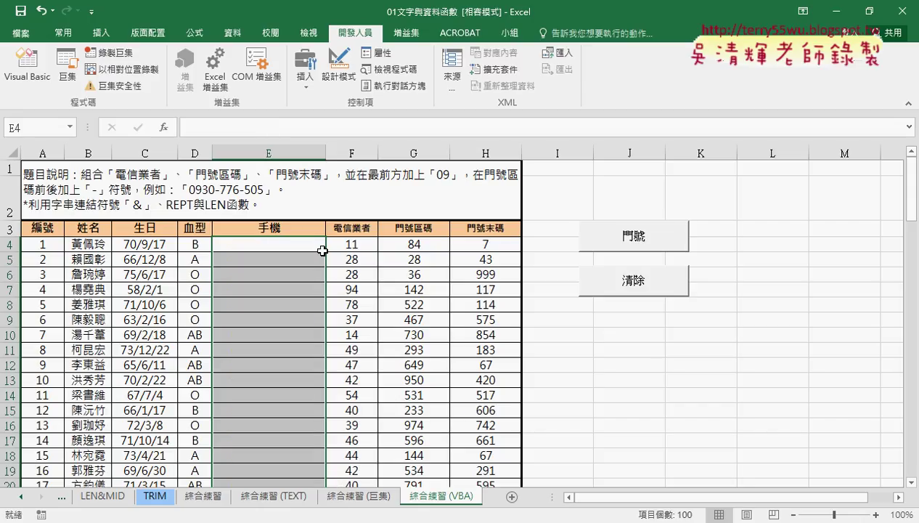
{"action": "left_click_drag", "start_coordinate": [348, 245], "coordinate": [472, 245]}
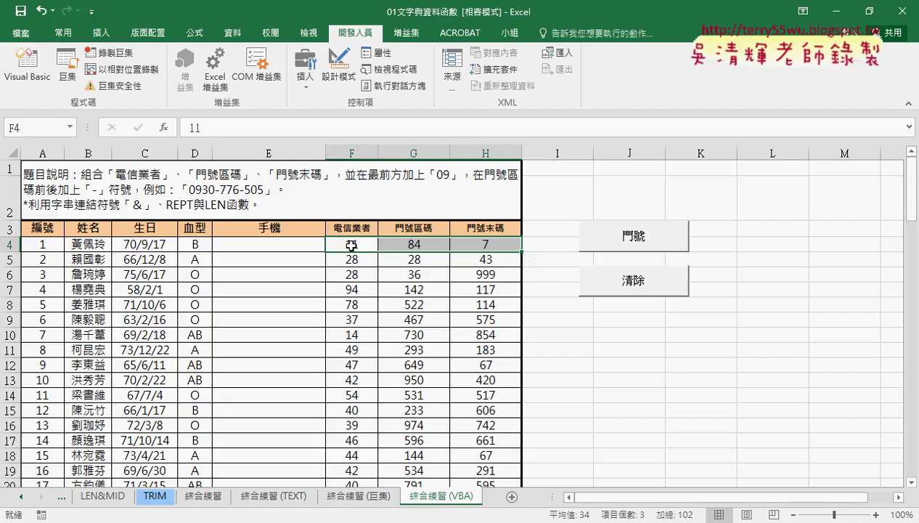
{"action": "left_click_drag", "start_coordinate": [353, 244], "coordinate": [487, 244]}
{"action": "left_click", "coordinate": [290, 240]}
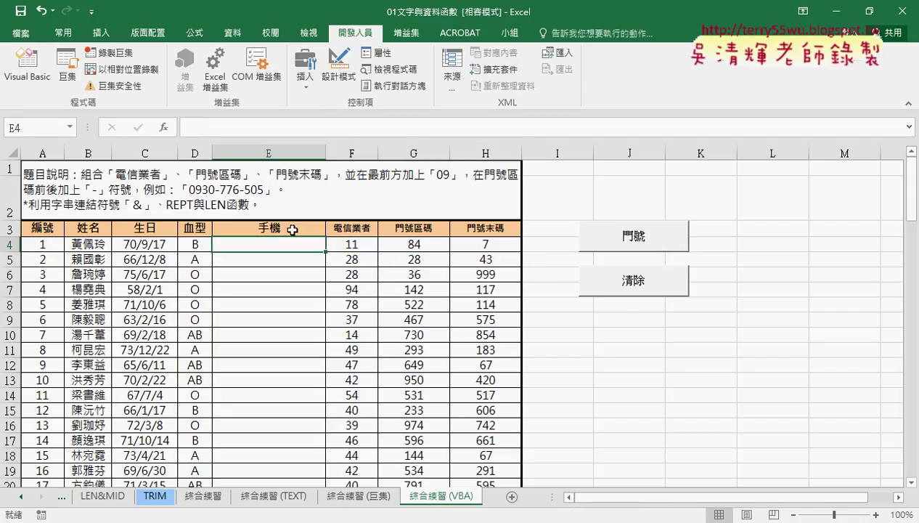
{"action": "left_click", "coordinate": [163, 127]}
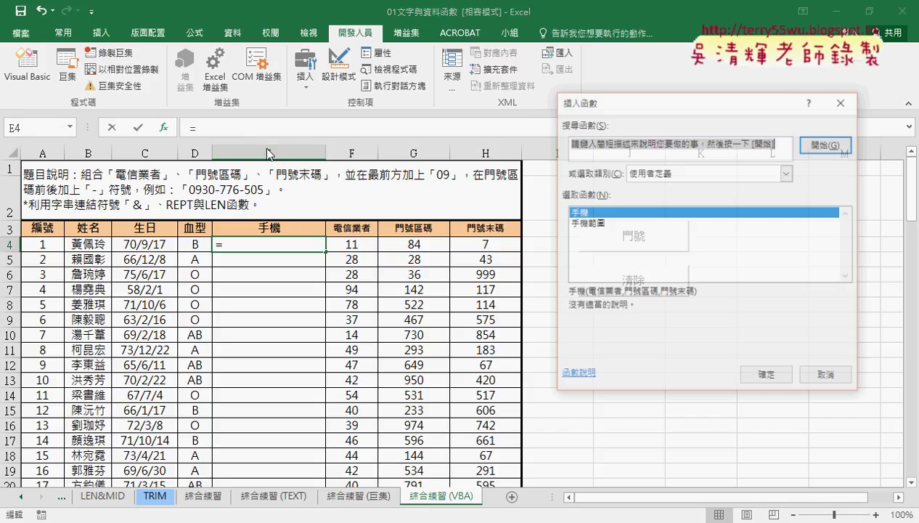
{"action": "left_click", "coordinate": [594, 225]}
{"action": "left_click", "coordinate": [763, 377]}
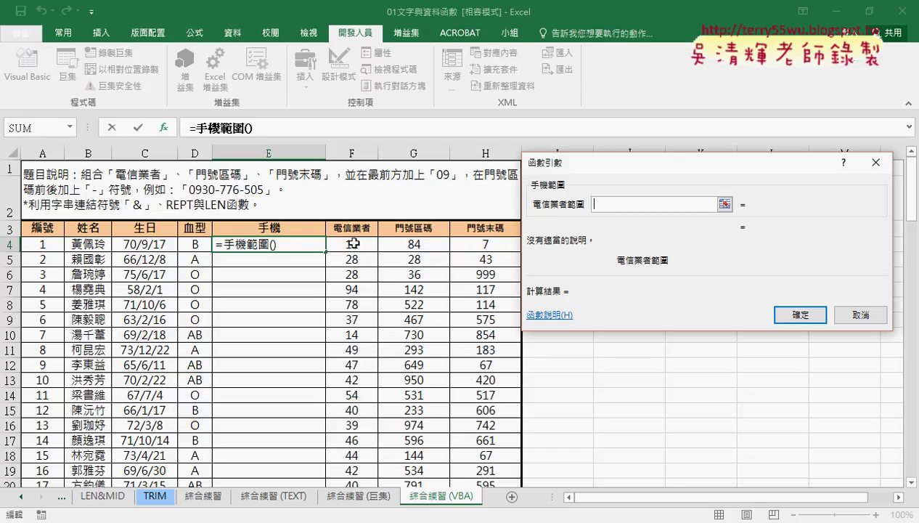
{"action": "left_click_drag", "start_coordinate": [354, 242], "coordinate": [477, 244]}
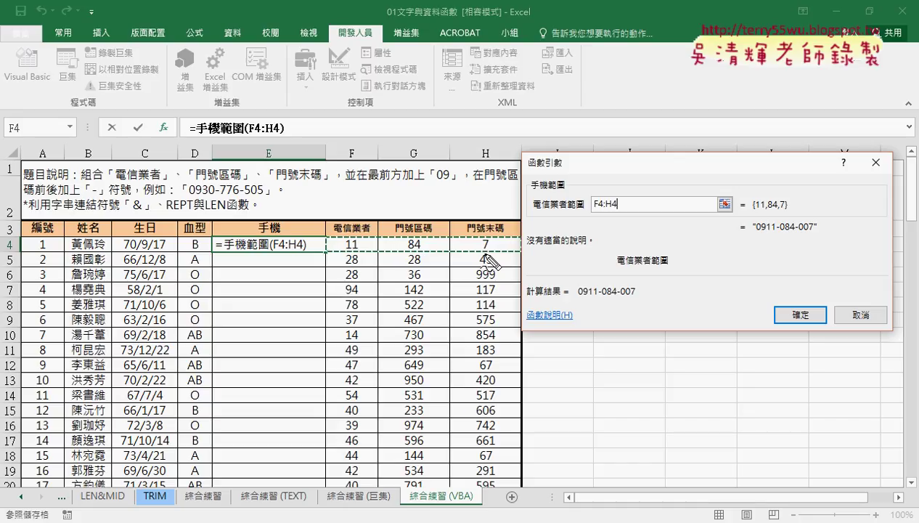
{"action": "left_click_drag", "start_coordinate": [754, 192], "coordinate": [757, 195]}
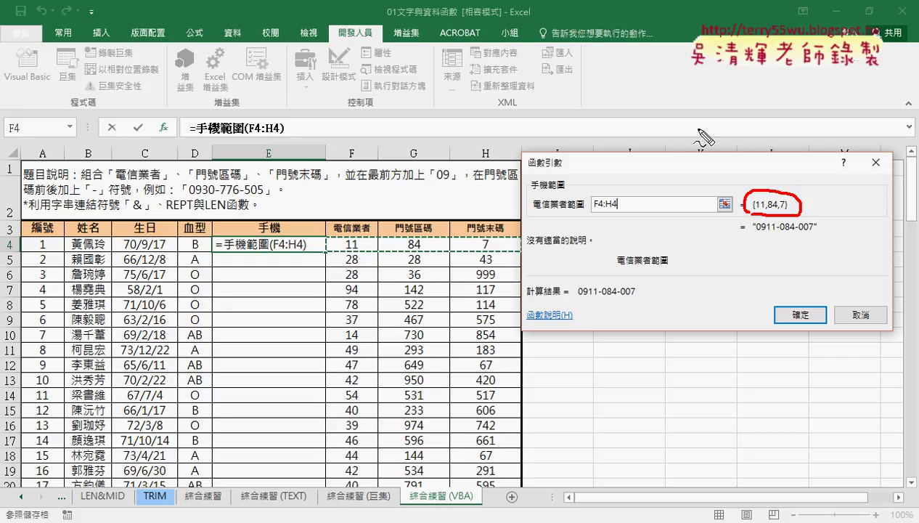
{"action": "left_click_drag", "start_coordinate": [690, 128], "coordinate": [690, 169]}
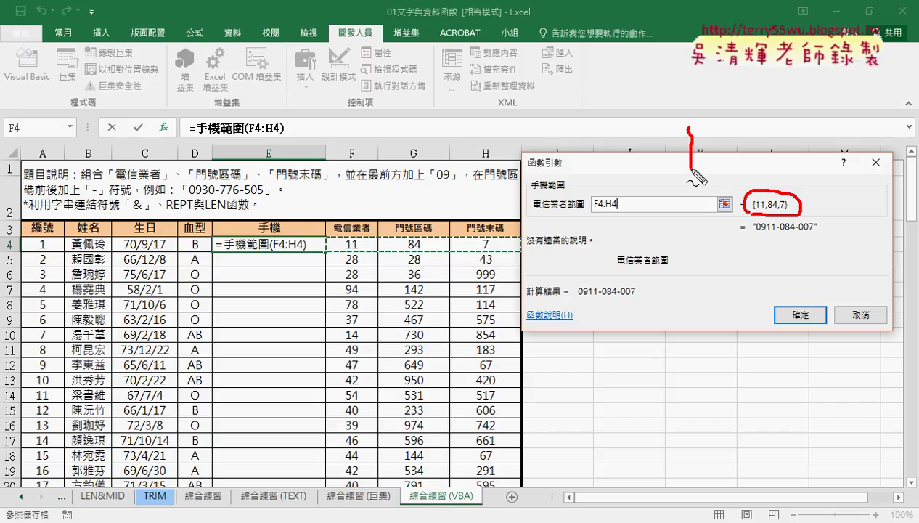
{"action": "left_click_drag", "start_coordinate": [767, 128], "coordinate": [770, 167]}
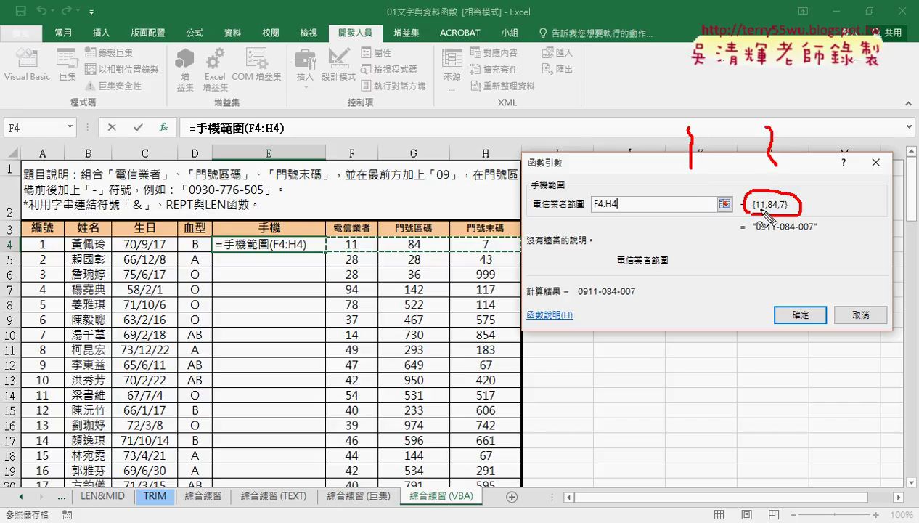
{"action": "left_click_drag", "start_coordinate": [768, 211], "coordinate": [787, 211]}
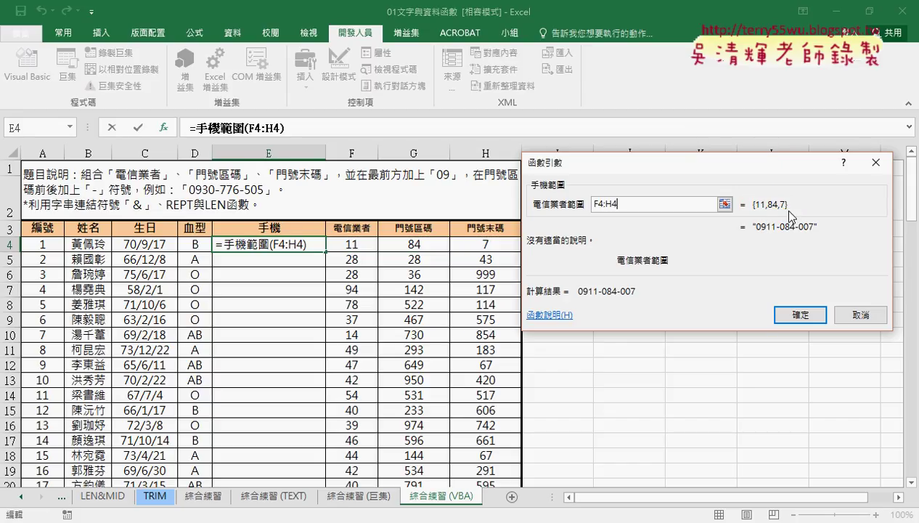
Confirm =手機範圍(F4:H4) in E4 and fill it down the whole 手機 column.
{"action": "left_click", "coordinate": [797, 313]}
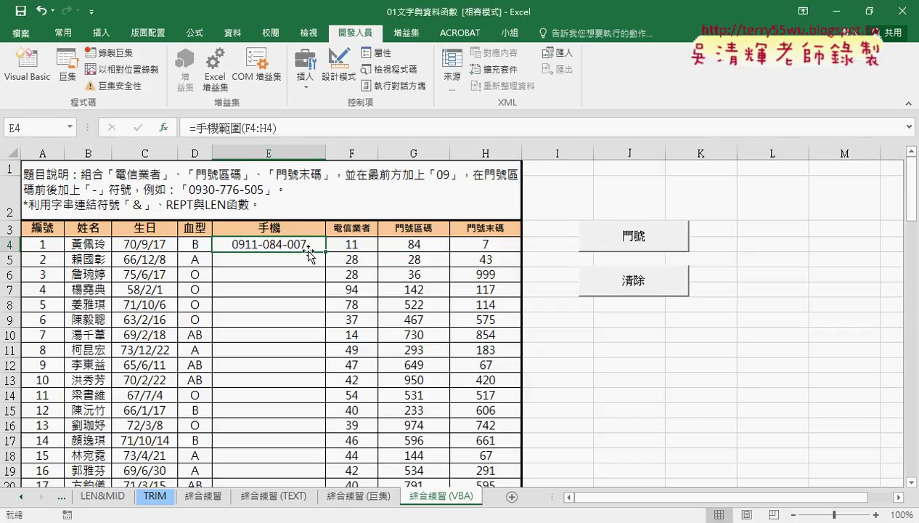
{"action": "double_click", "coordinate": [326, 251]}
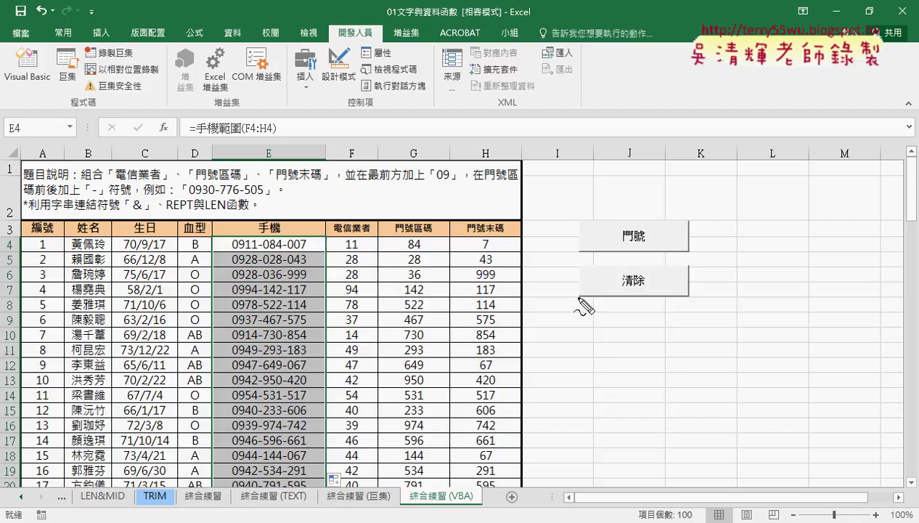
{"action": "left_click_drag", "start_coordinate": [649, 328], "coordinate": [646, 326]}
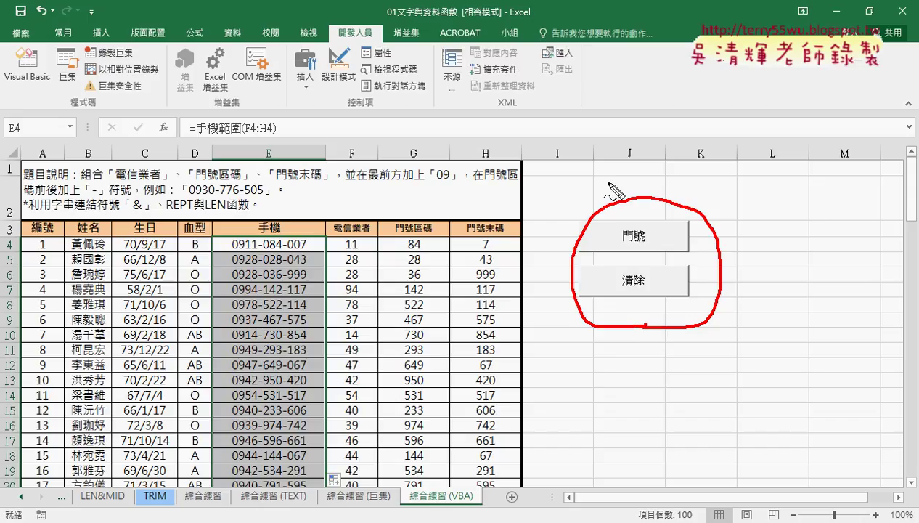
{"action": "mouse_move", "coordinate": [590, 128]}
{"action": "left_mouse_down"}
{"action": "mouse_move", "coordinate": [615, 129]}
{"action": "mouse_move", "coordinate": [629, 171]}
{"action": "left_mouse_up"}
{"action": "mouse_move", "coordinate": [630, 125]}
{"action": "left_mouse_down"}
{"action": "mouse_move", "coordinate": [642, 151]}
{"action": "mouse_move", "coordinate": [630, 171]}
{"action": "mouse_move", "coordinate": [677, 125]}
{"action": "mouse_move", "coordinate": [686, 164]}
{"action": "left_mouse_up"}
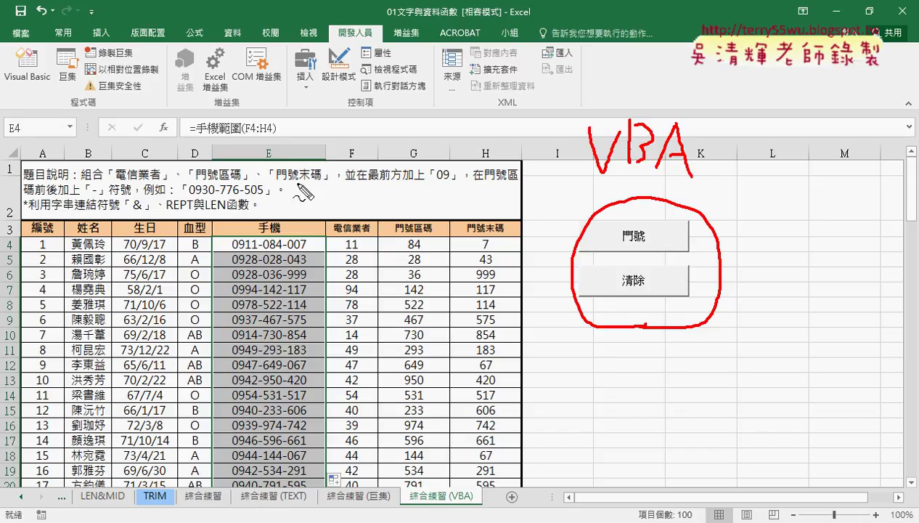
{"action": "mouse_move", "coordinate": [260, 142]}
{"action": "left_mouse_down"}
{"action": "mouse_move", "coordinate": [186, 116]}
{"action": "mouse_move", "coordinate": [265, 143]}
{"action": "left_mouse_up"}
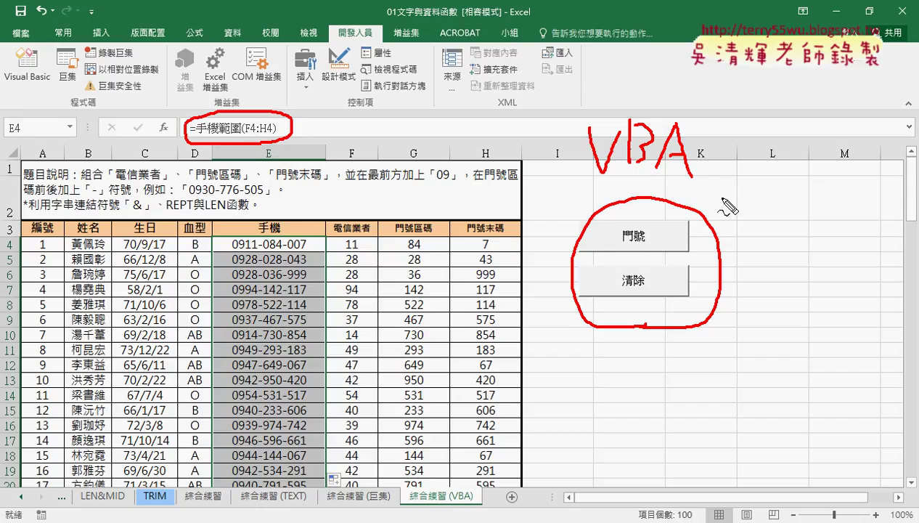
{"action": "mouse_move", "coordinate": [704, 169]}
{"action": "left_mouse_down"}
{"action": "mouse_move", "coordinate": [705, 190]}
{"action": "mouse_move", "coordinate": [716, 167]}
{"action": "mouse_move", "coordinate": [733, 190]}
{"action": "left_mouse_up"}
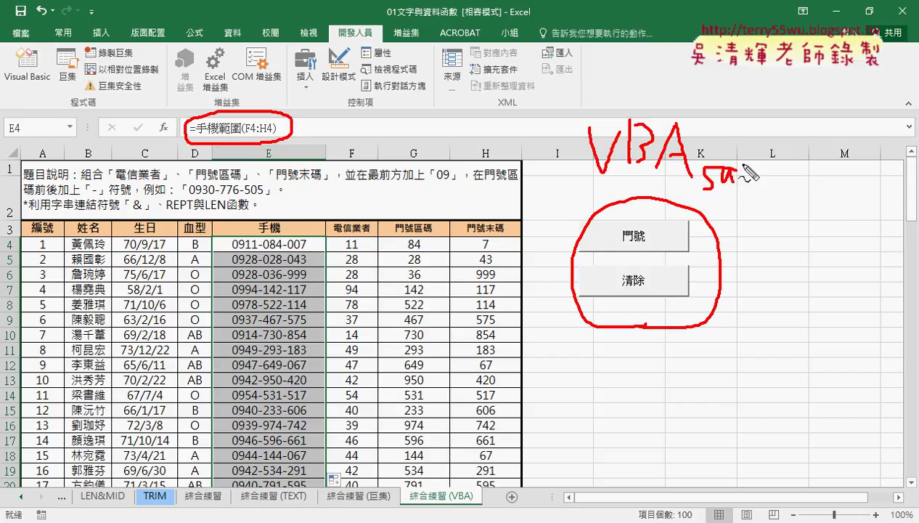
{"action": "left_click_drag", "start_coordinate": [740, 143], "coordinate": [740, 204]}
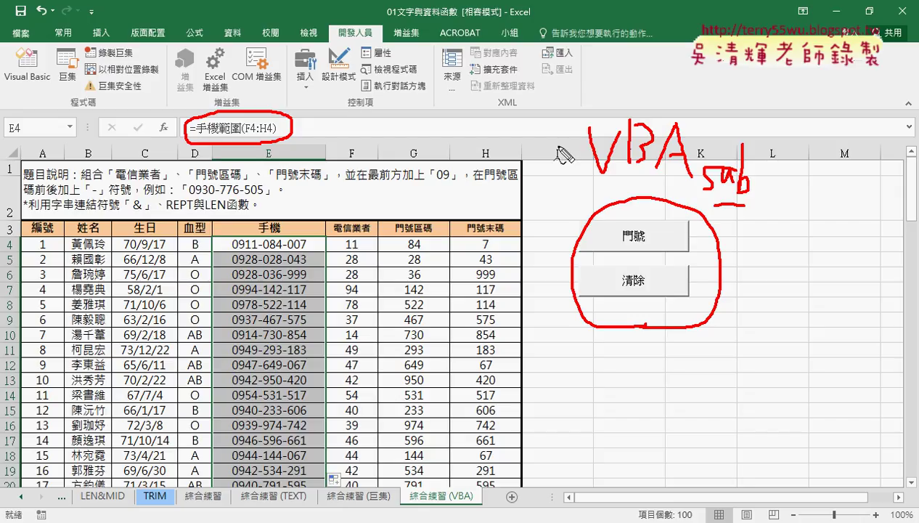
{"action": "mouse_move", "coordinate": [553, 179]}
{"action": "left_mouse_down"}
{"action": "mouse_move", "coordinate": [556, 226]}
{"action": "mouse_move", "coordinate": [586, 219]}
{"action": "left_mouse_up"}
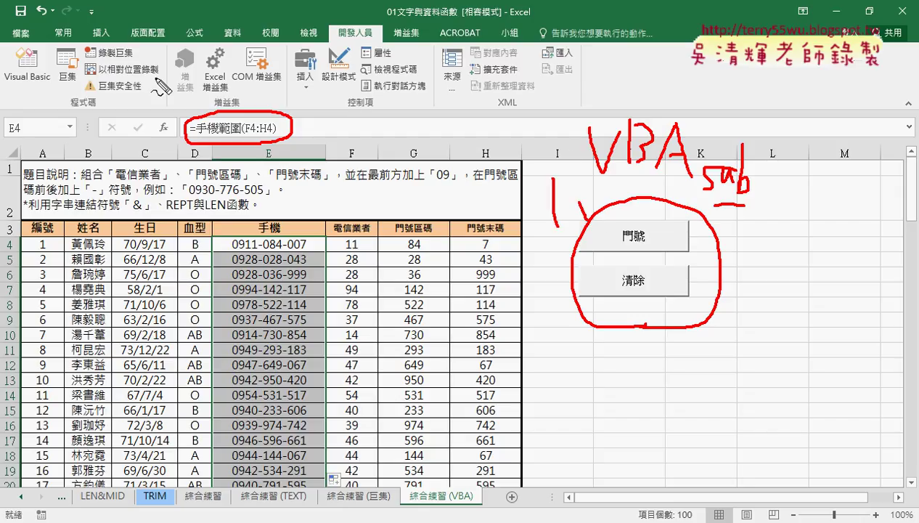
{"action": "left_click_drag", "start_coordinate": [162, 75], "coordinate": [221, 101]}
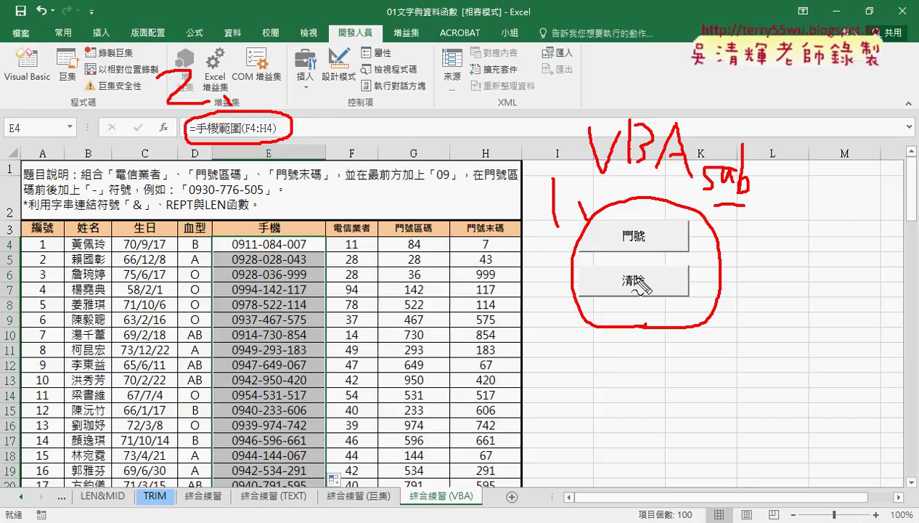
{"action": "key", "text": "Escape"}
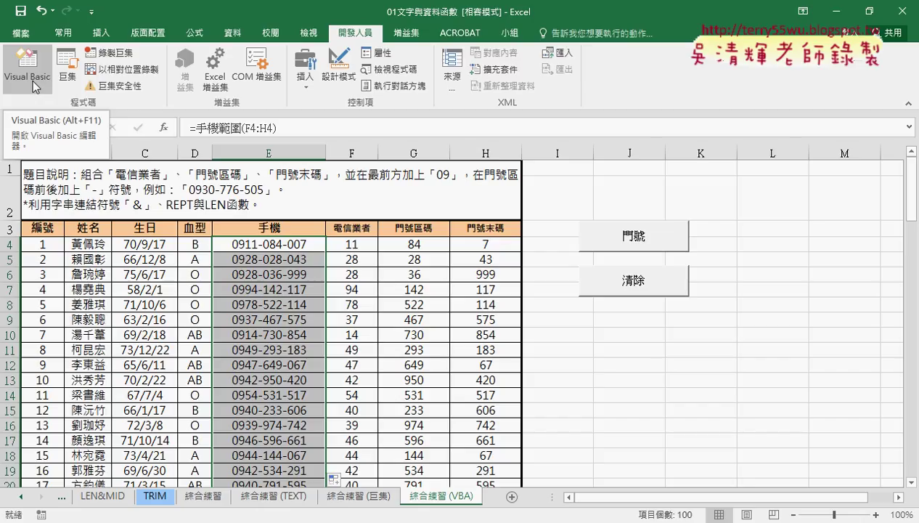
Bring up the VBA editor, restore it to a smaller window and reposition it over the worksheet.
{"action": "left_click", "coordinate": [32, 80]}
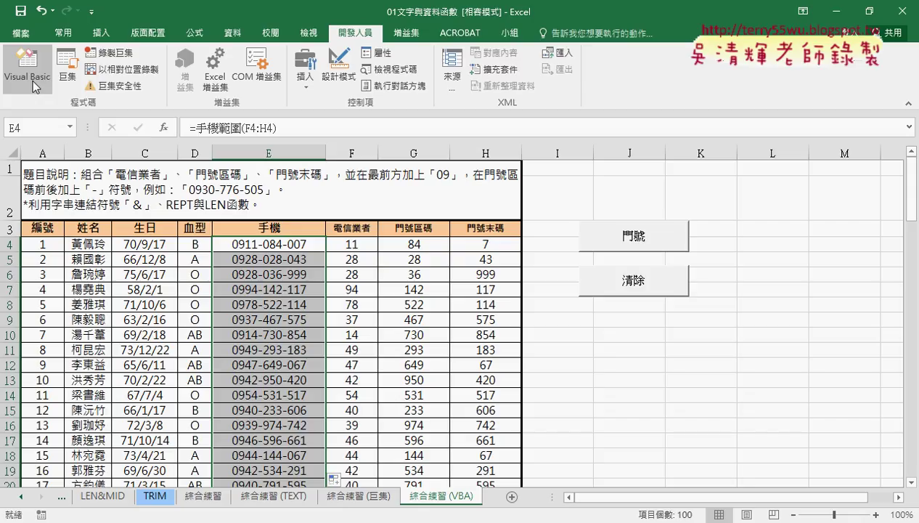
{"action": "left_click", "coordinate": [33, 80]}
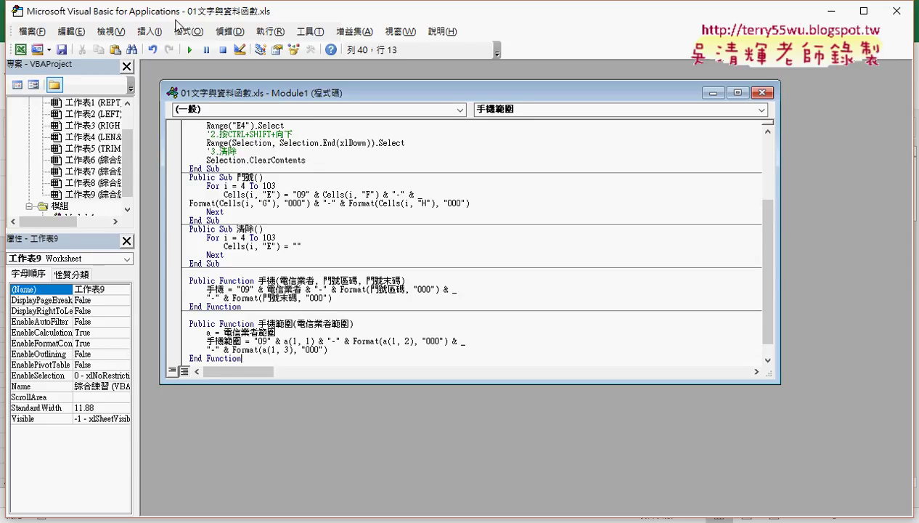
{"action": "double_click", "coordinate": [171, 13]}
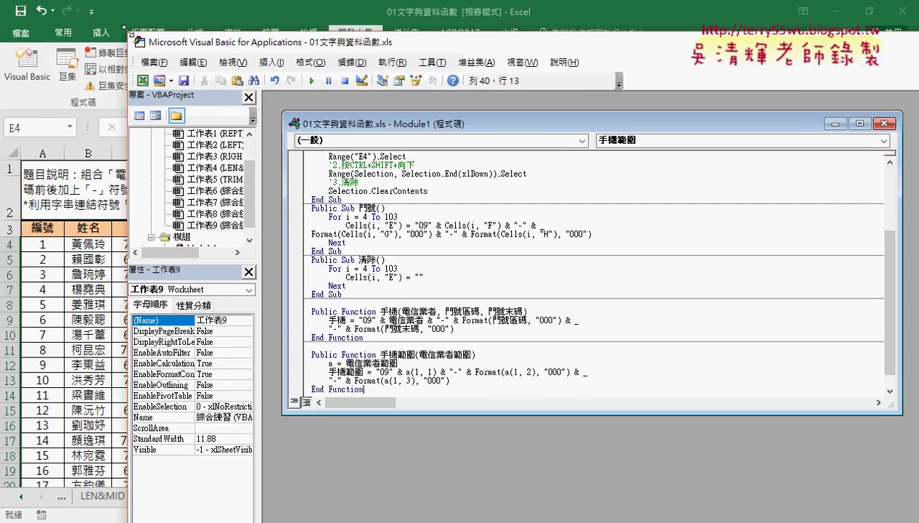
{"action": "mouse_move", "coordinate": [217, 48]}
{"action": "left_mouse_down"}
{"action": "mouse_move", "coordinate": [234, 61]}
{"action": "mouse_move", "coordinate": [185, 45]}
{"action": "left_mouse_up"}
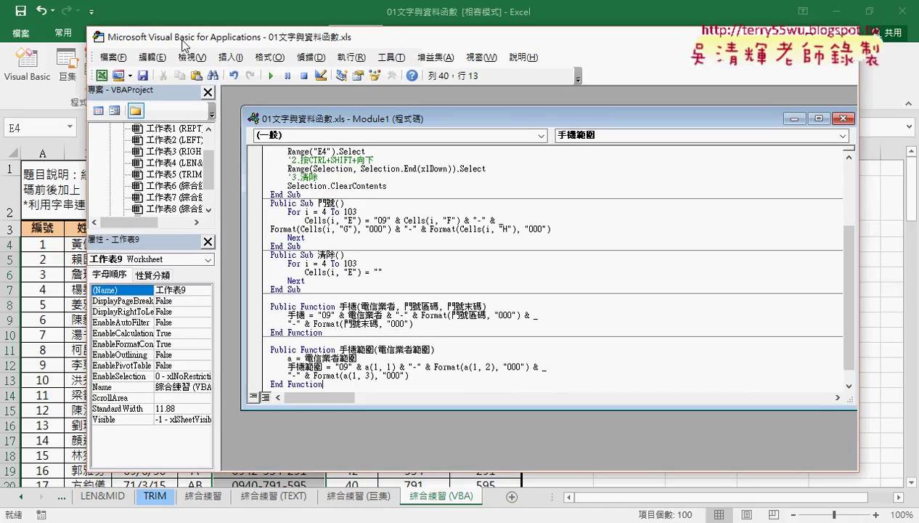
{"action": "left_click", "coordinate": [339, 125]}
{"action": "left_click_drag", "start_coordinate": [339, 125], "coordinate": [319, 124]}
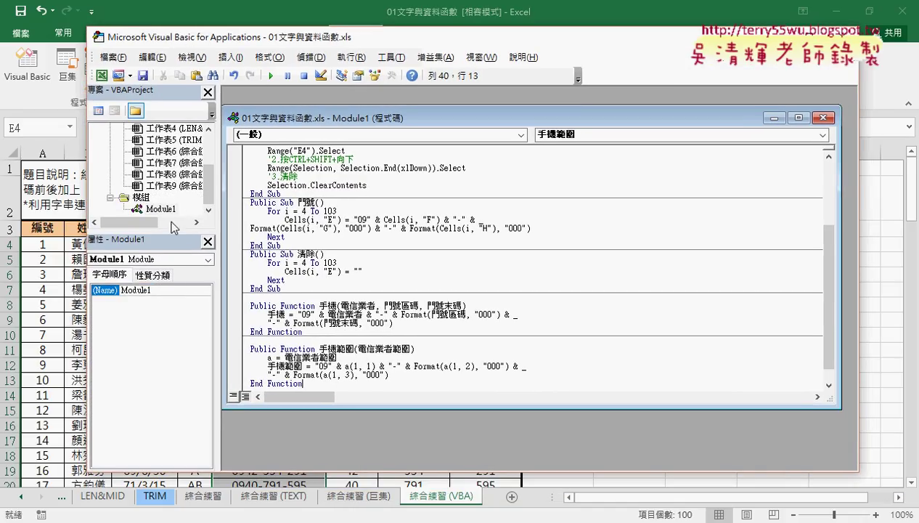
Lengthen the project tree pane to show every entry and reopen Module1's code window.
{"action": "left_click_drag", "start_coordinate": [168, 230], "coordinate": [169, 269]}
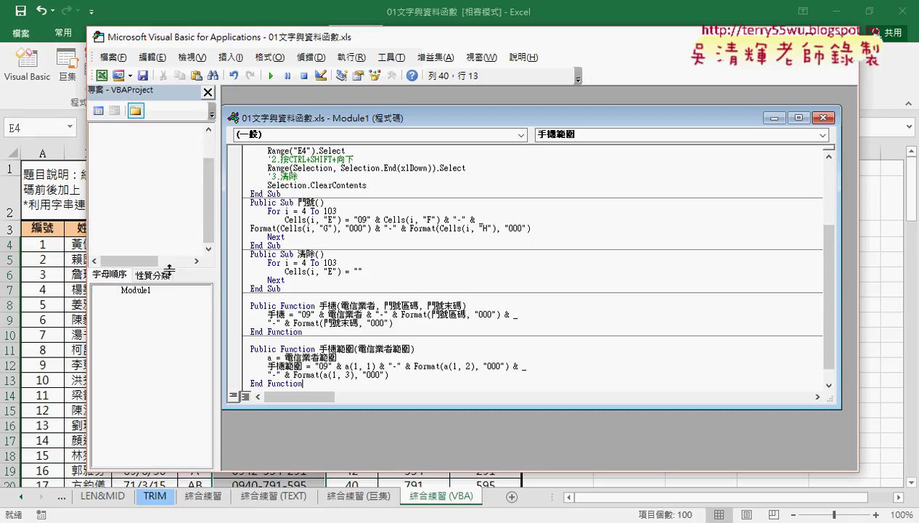
{"action": "left_click", "coordinate": [822, 118]}
{"action": "left_click", "coordinate": [157, 245]}
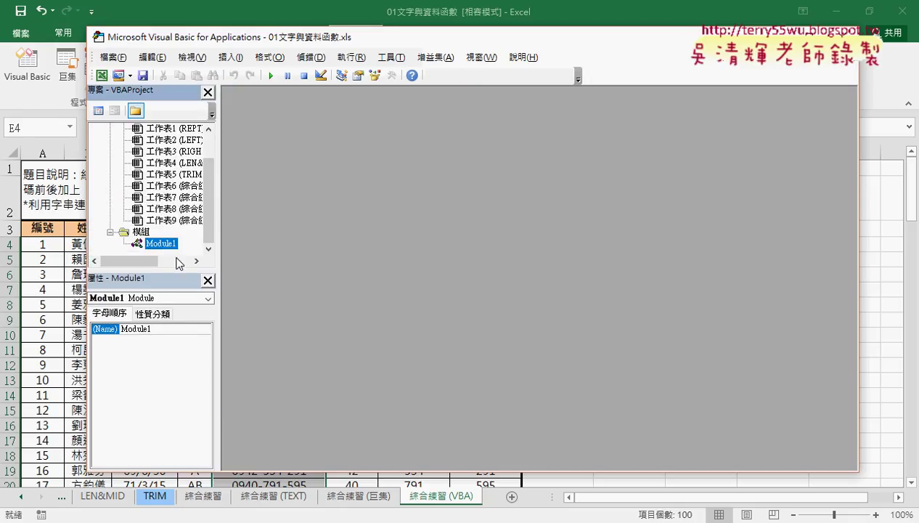
{"action": "left_click_drag", "start_coordinate": [176, 270], "coordinate": [176, 323]}
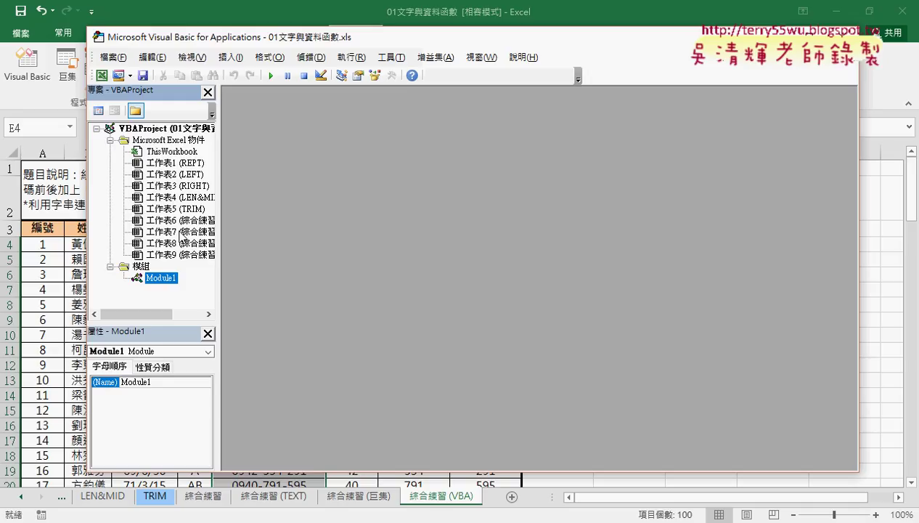
{"action": "double_click", "coordinate": [171, 278]}
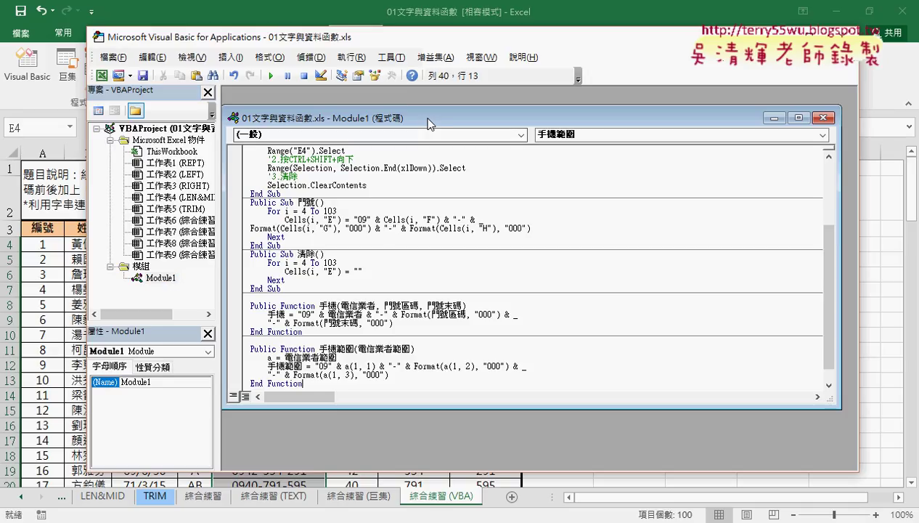
{"action": "left_click", "coordinate": [169, 279]}
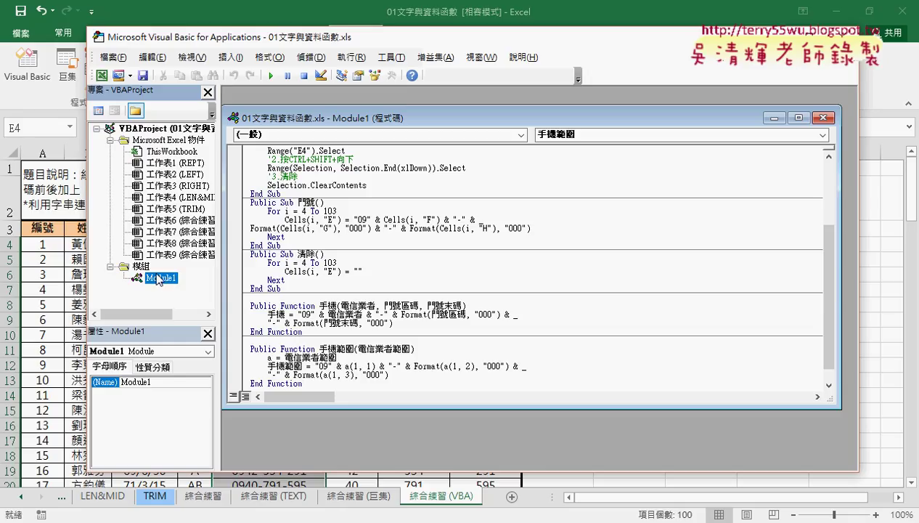
{"action": "left_click", "coordinate": [822, 117]}
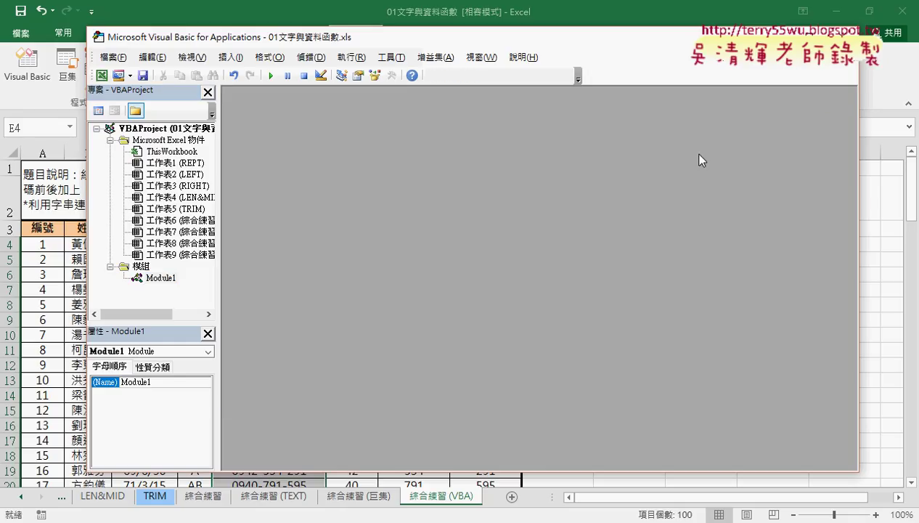
{"action": "double_click", "coordinate": [162, 278]}
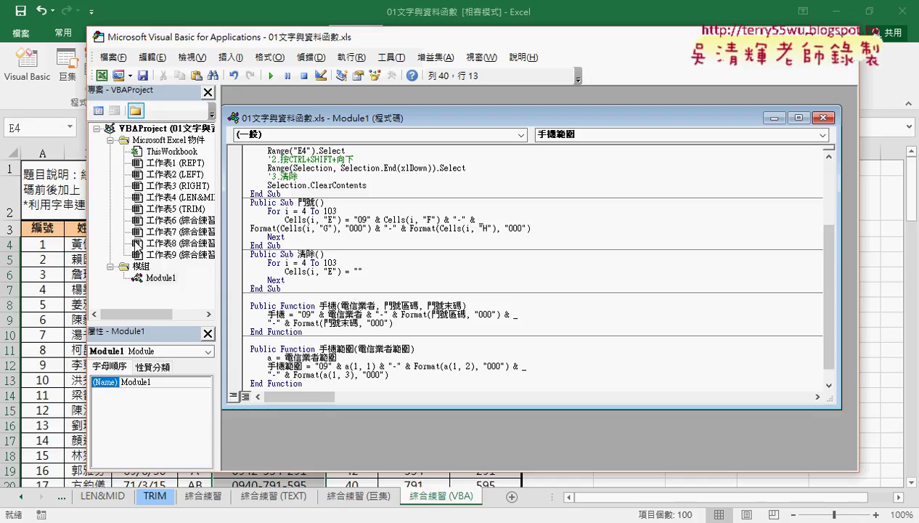
Maximize the Module1 code window.
{"action": "left_click", "coordinate": [799, 120]}
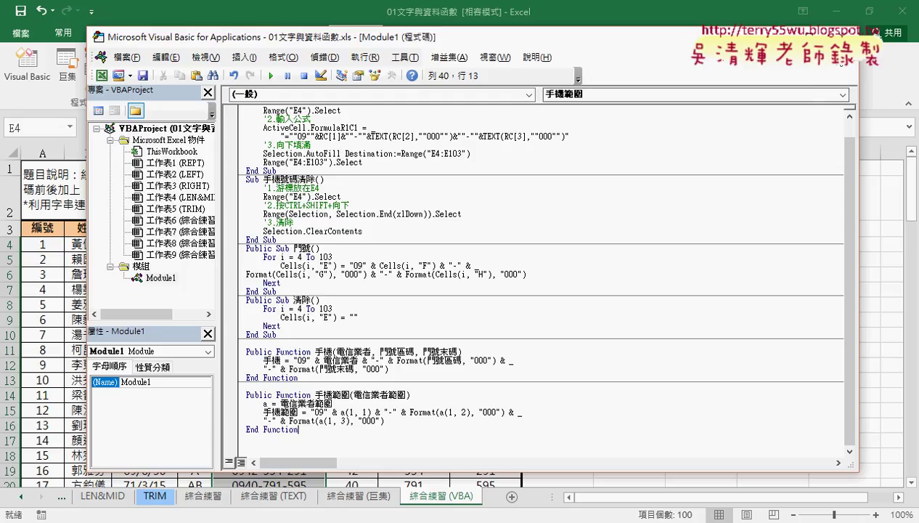
{"action": "left_click", "coordinate": [829, 67]}
{"action": "left_click", "coordinate": [800, 117]}
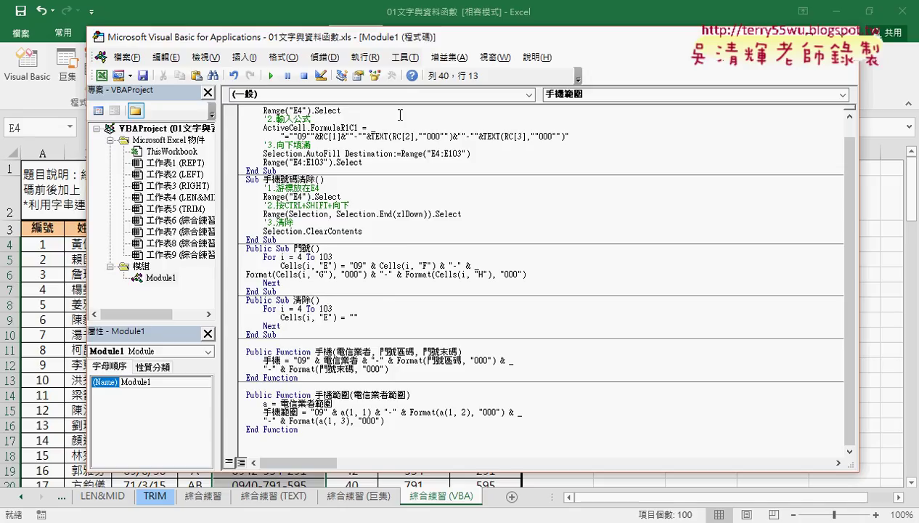
Set the code font size to 12 under Tools > Options > Editor Format.
{"action": "left_click", "coordinate": [411, 63]}
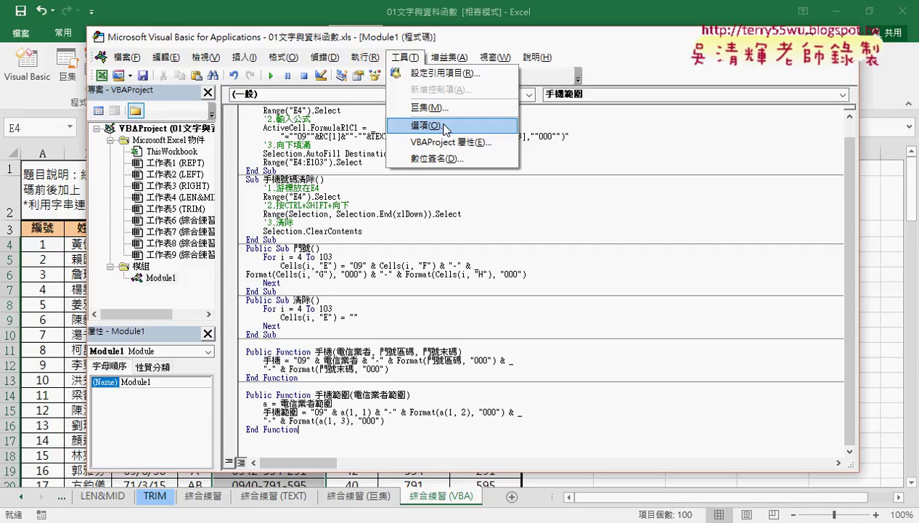
{"action": "left_click", "coordinate": [449, 129]}
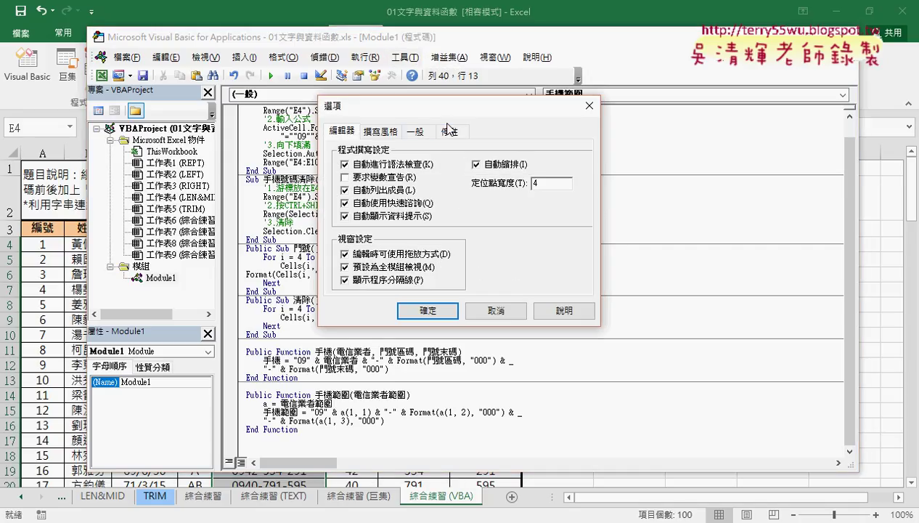
{"action": "left_click", "coordinate": [379, 131]}
{"action": "left_click", "coordinate": [535, 195]}
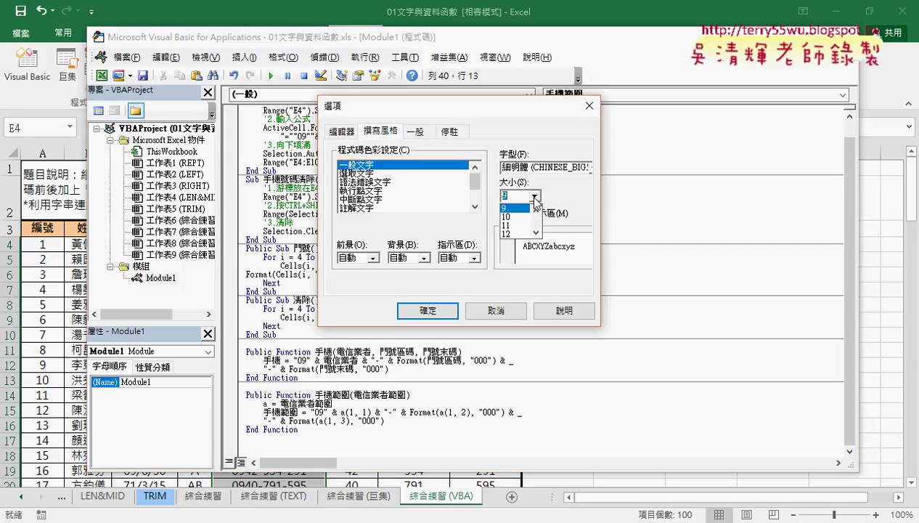
{"action": "left_click", "coordinate": [512, 231]}
{"action": "left_click", "coordinate": [430, 309]}
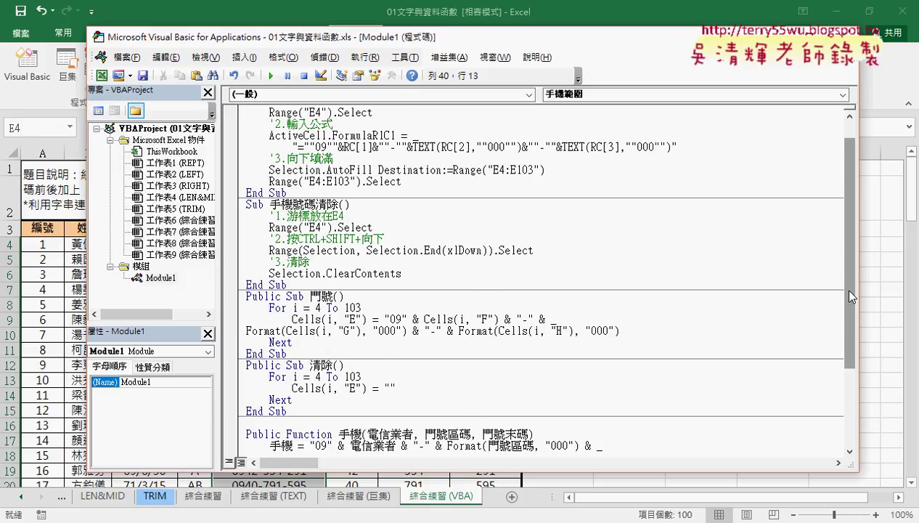
Select all code from Public Sub 門號() through the last End Function and delete it.
{"action": "left_click_drag", "start_coordinate": [851, 296], "coordinate": [839, 388]}
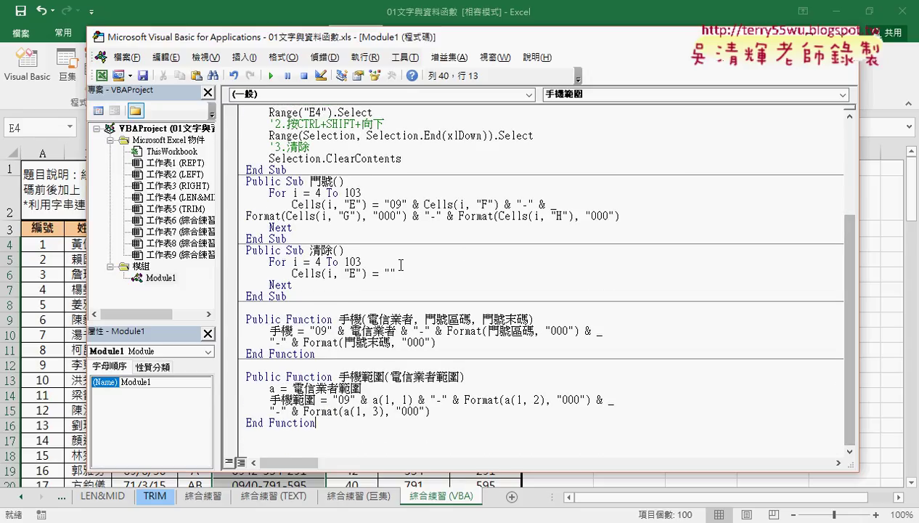
{"action": "left_click", "coordinate": [340, 193]}
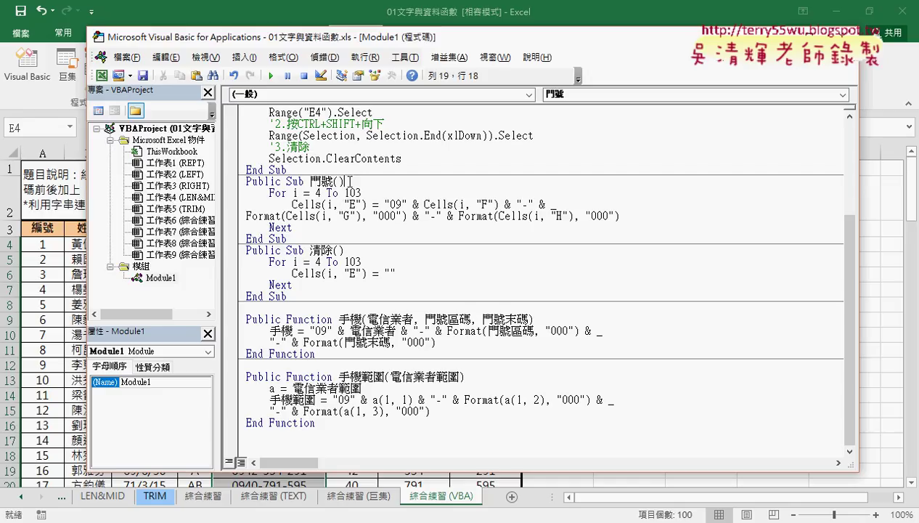
{"action": "left_click_drag", "start_coordinate": [305, 181], "coordinate": [288, 186]}
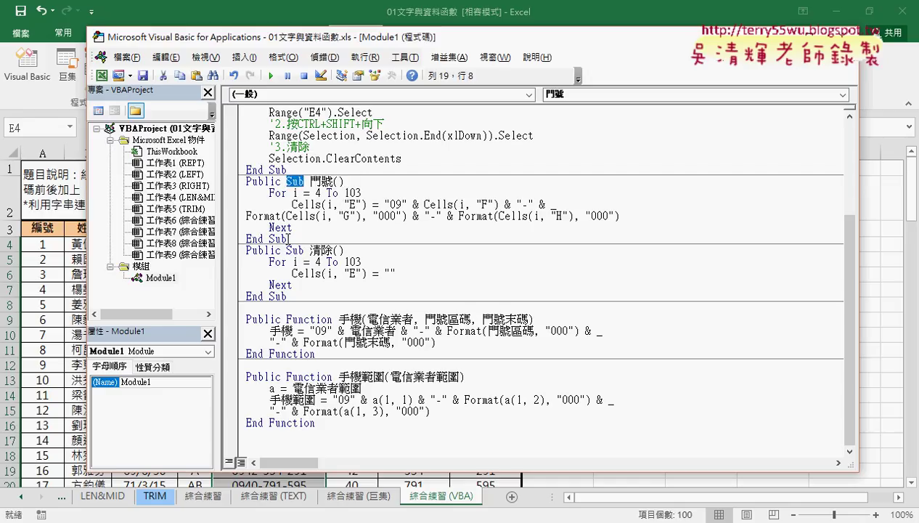
{"action": "left_click_drag", "start_coordinate": [287, 239], "coordinate": [245, 181]}
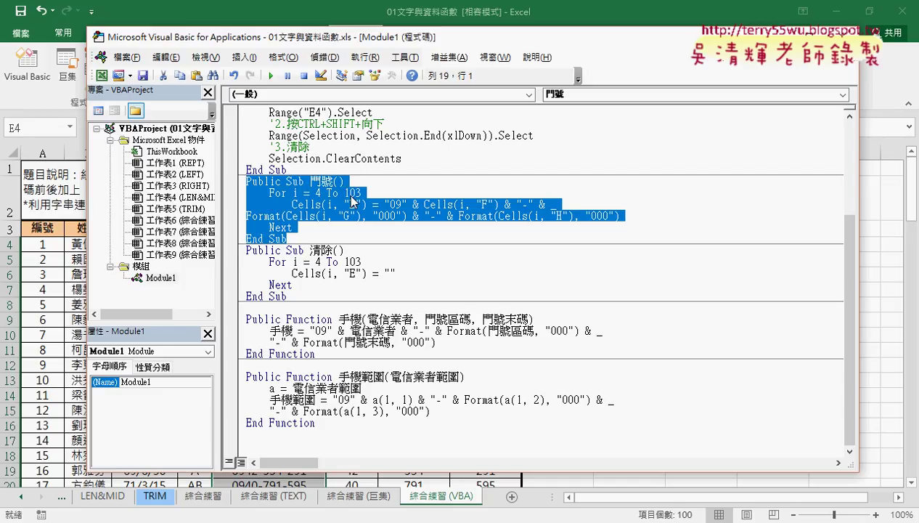
{"action": "mouse_move", "coordinate": [288, 297]}
{"action": "left_mouse_down"}
{"action": "mouse_move", "coordinate": [242, 272]}
{"action": "mouse_move", "coordinate": [245, 250]}
{"action": "left_mouse_up"}
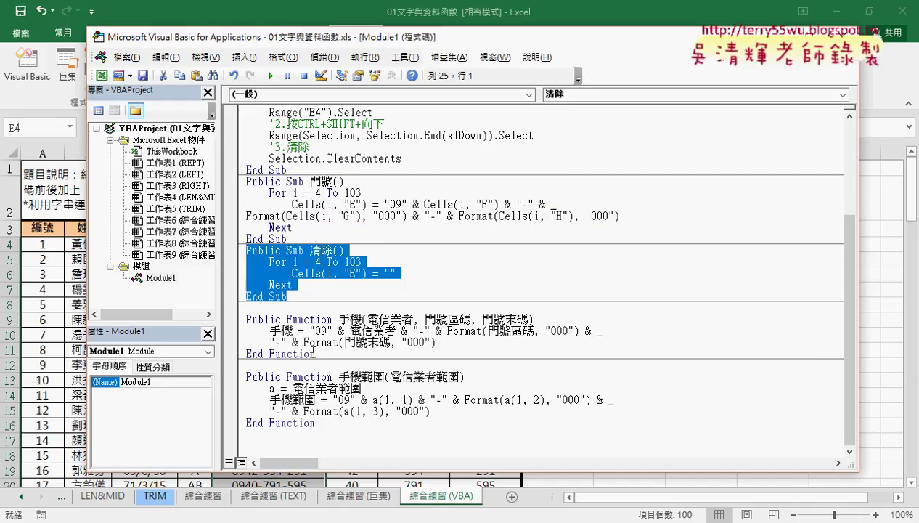
{"action": "mouse_move", "coordinate": [320, 353]}
{"action": "left_mouse_down"}
{"action": "mouse_move", "coordinate": [291, 331]}
{"action": "mouse_move", "coordinate": [326, 317]}
{"action": "left_mouse_up"}
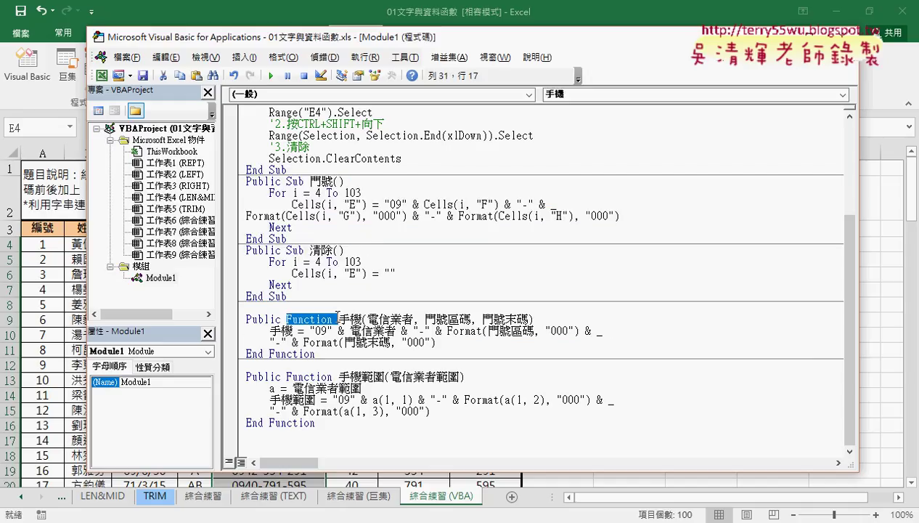
{"action": "mouse_move", "coordinate": [315, 354]}
{"action": "left_mouse_down"}
{"action": "mouse_move", "coordinate": [298, 354]}
{"action": "mouse_move", "coordinate": [245, 320]}
{"action": "left_mouse_up"}
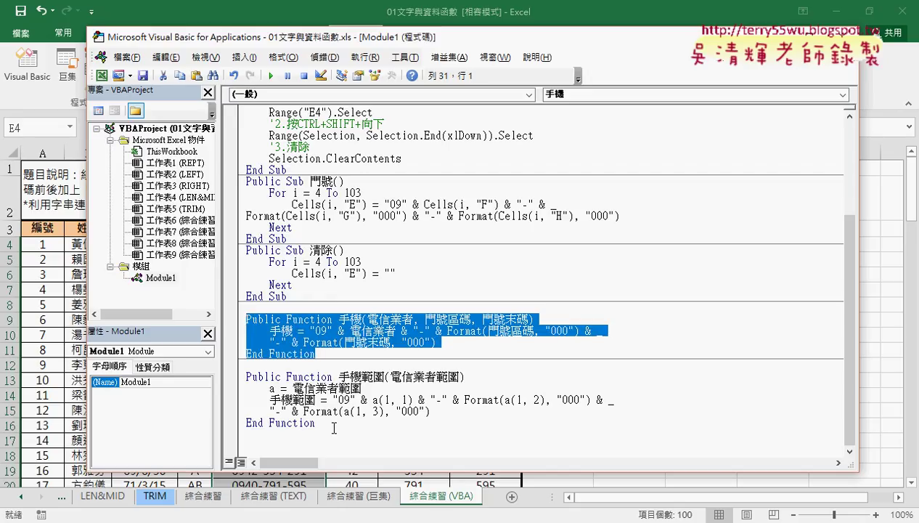
{"action": "mouse_move", "coordinate": [320, 423]}
{"action": "left_mouse_down"}
{"action": "mouse_move", "coordinate": [241, 287]}
{"action": "mouse_move", "coordinate": [237, 250]}
{"action": "left_mouse_up"}
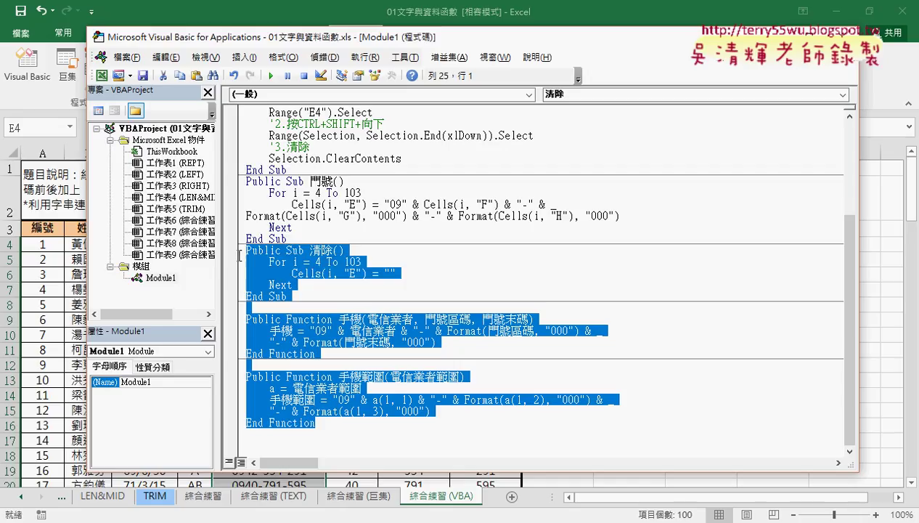
{"action": "left_click", "coordinate": [454, 297]}
{"action": "left_click_drag", "start_coordinate": [350, 433], "coordinate": [229, 183]}
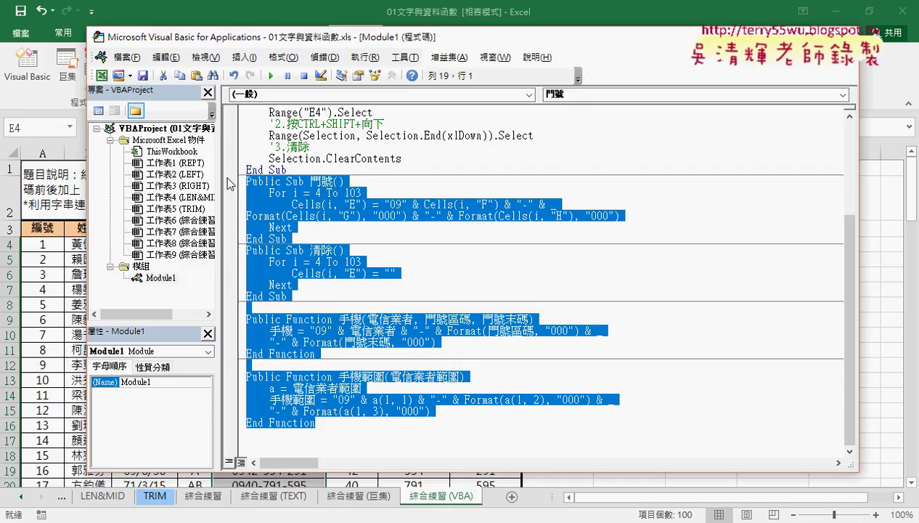
{"action": "key", "text": "Delete"}
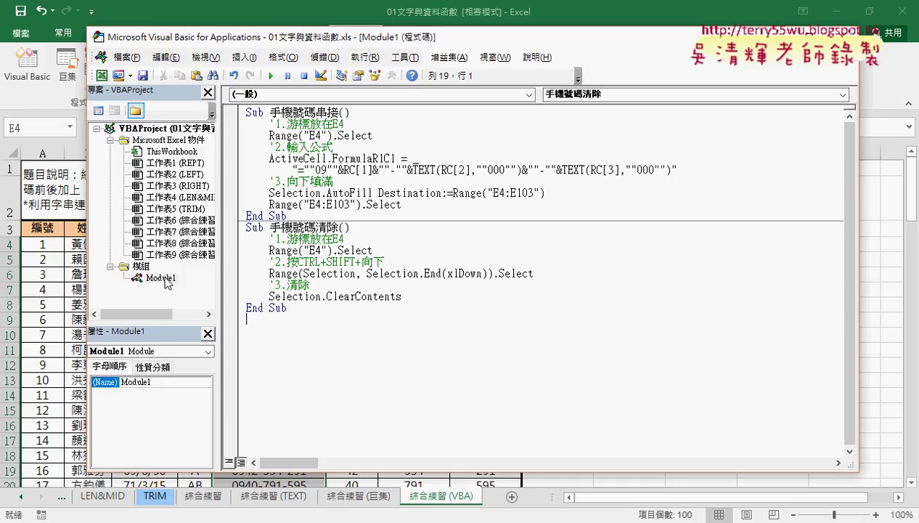
{"action": "key", "text": "alt+F11"}
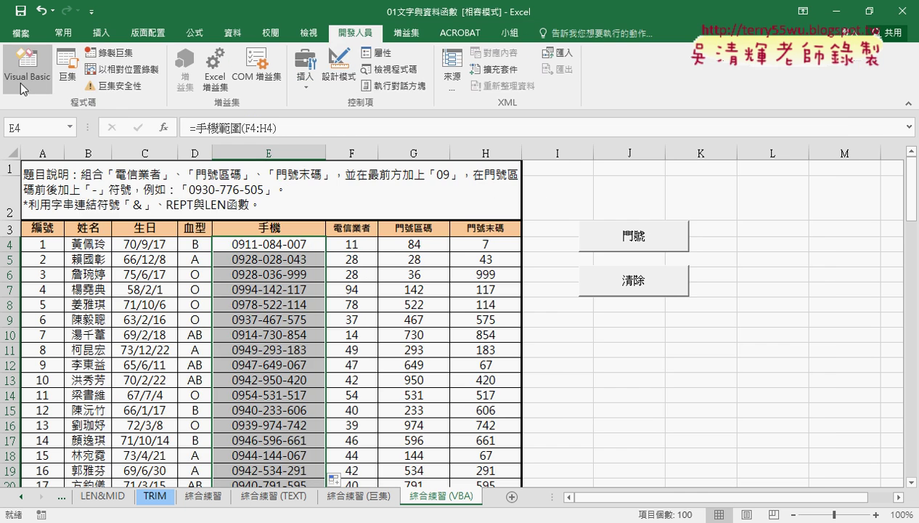
{"action": "left_click", "coordinate": [22, 86]}
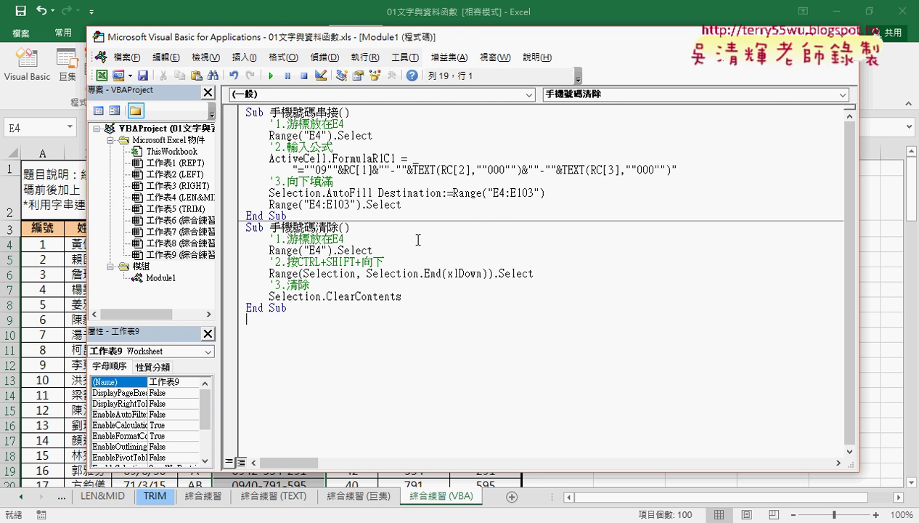
{"action": "left_click", "coordinate": [405, 57]}
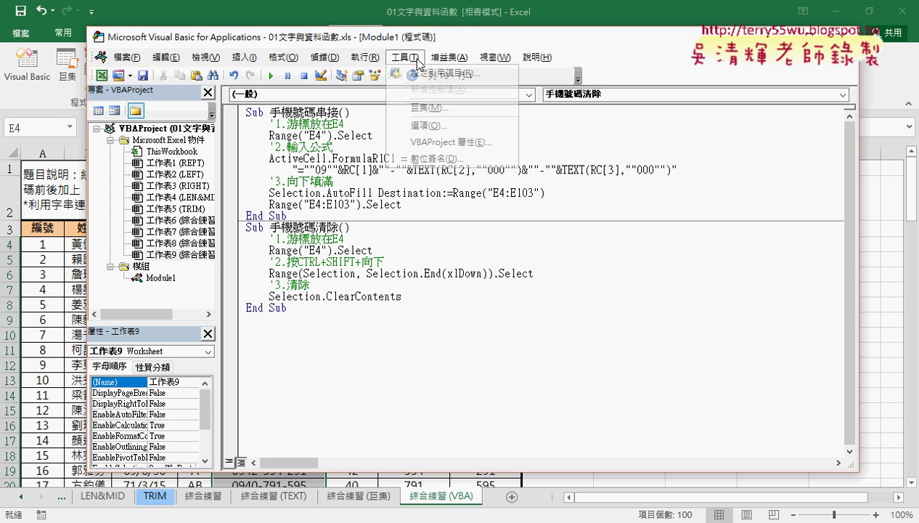
{"action": "left_click", "coordinate": [434, 125]}
{"action": "left_click", "coordinate": [380, 131]}
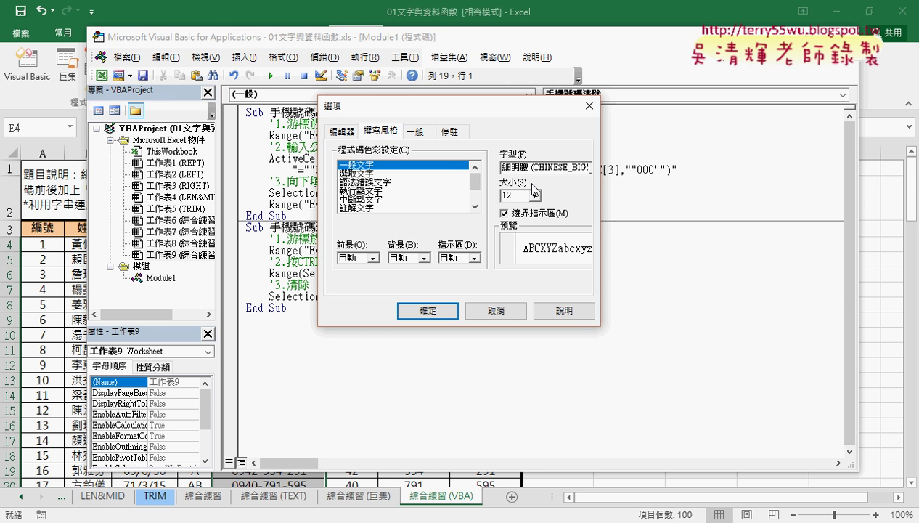
{"action": "left_click", "coordinate": [573, 312]}
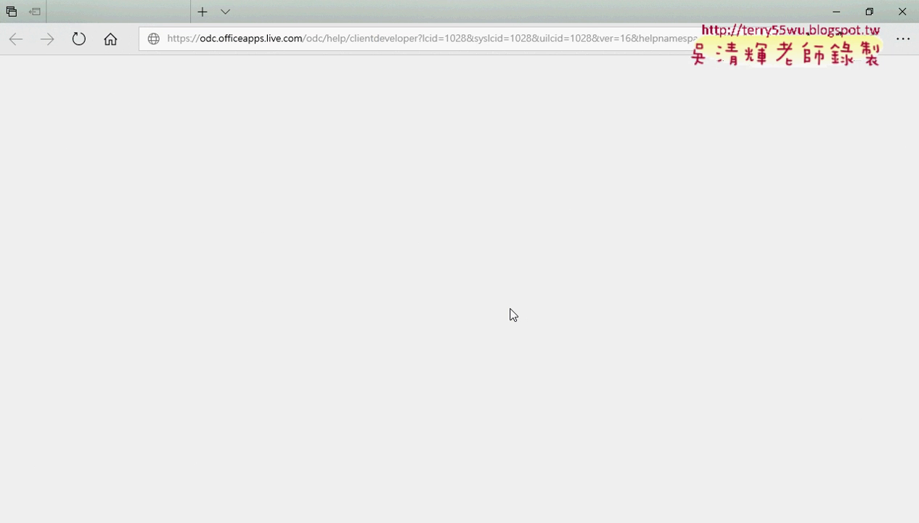
{"action": "left_click", "coordinate": [902, 12]}
{"action": "left_click", "coordinate": [590, 108]}
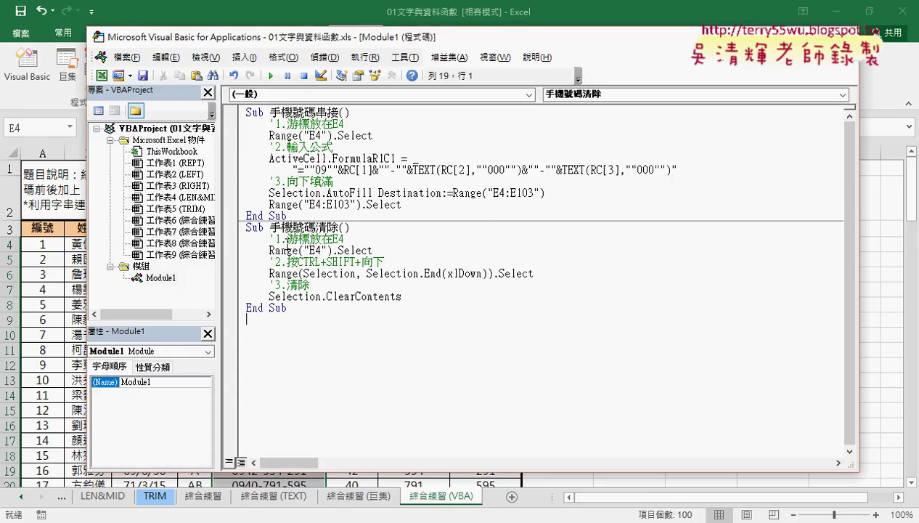
{"action": "left_click", "coordinate": [161, 278]}
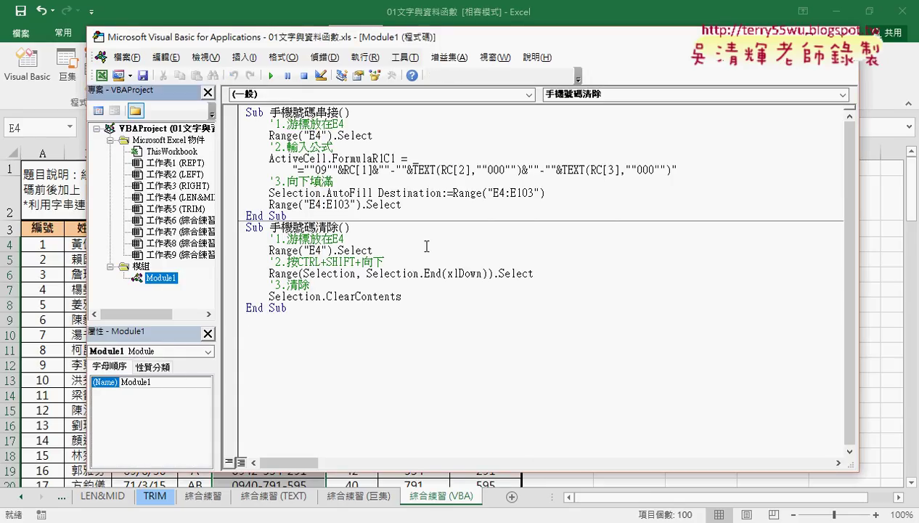
Close the Module1 code window, the Project and Properties panes, and the VBA editor.
{"action": "left_click", "coordinate": [852, 61]}
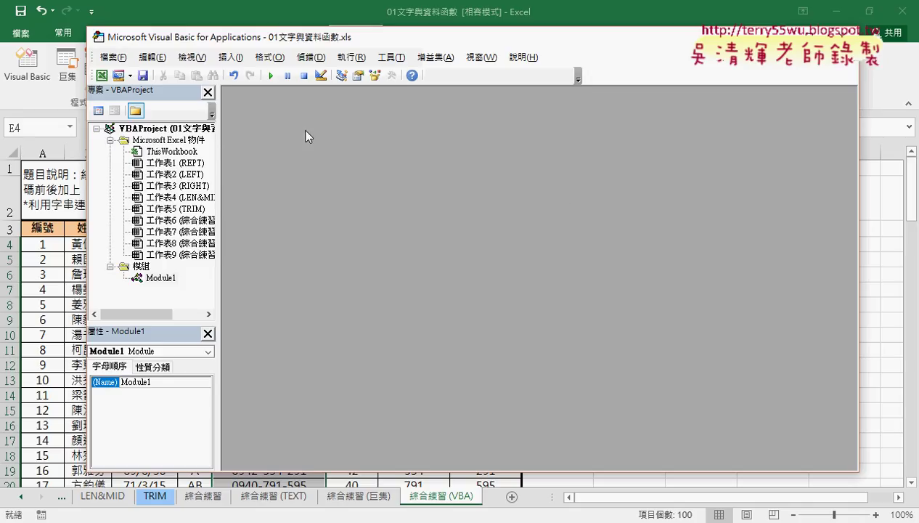
{"action": "left_click", "coordinate": [208, 92]}
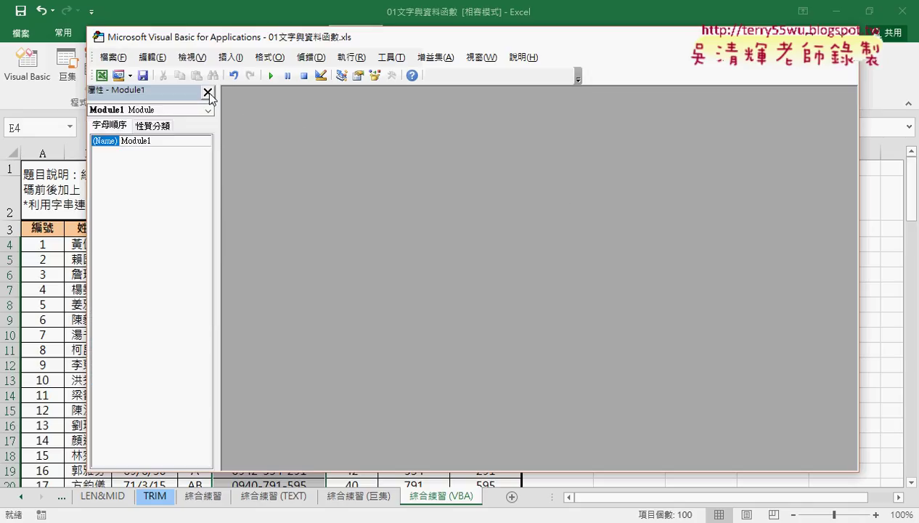
{"action": "left_click", "coordinate": [207, 92]}
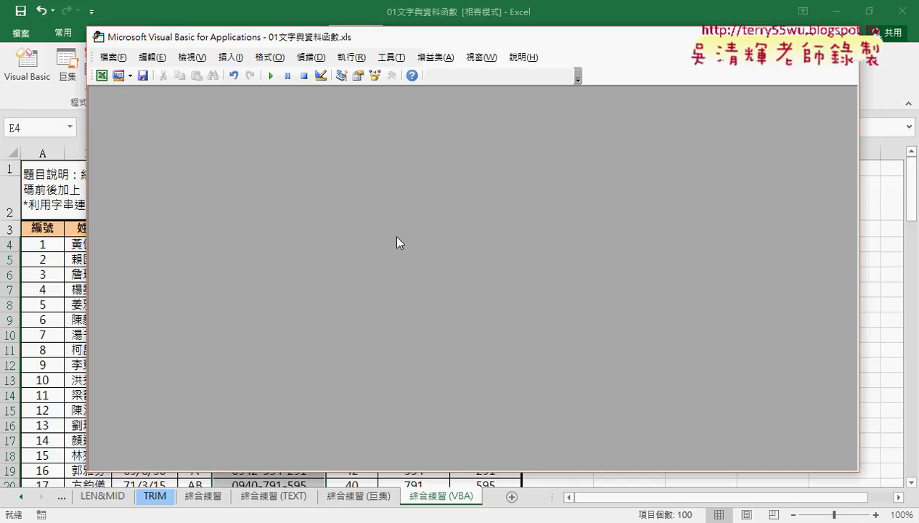
{"action": "left_click", "coordinate": [841, 34]}
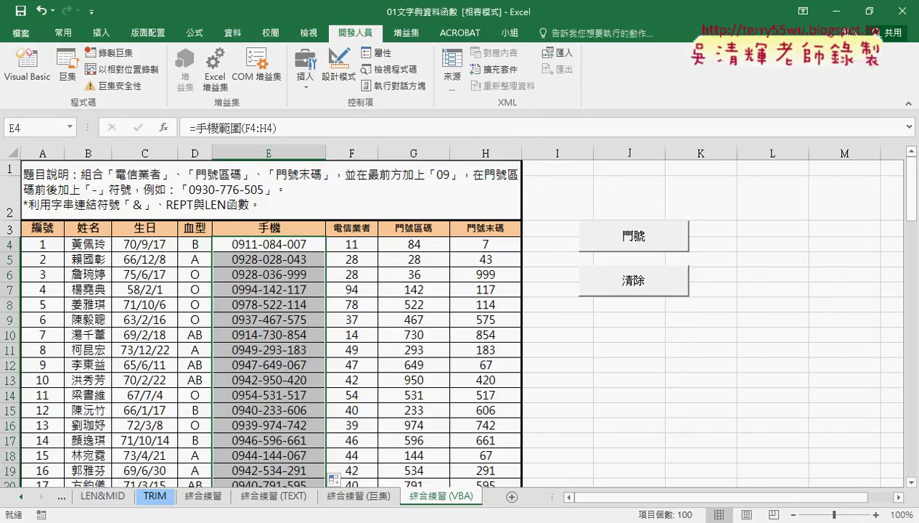
Reopen the Visual Basic editor and show the Project Explorer via View.
{"action": "left_click", "coordinate": [26, 71]}
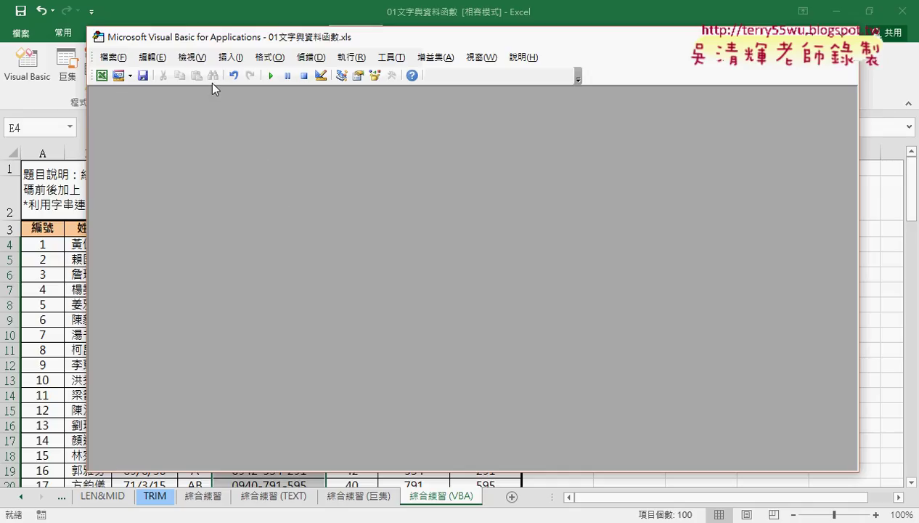
{"action": "left_click", "coordinate": [205, 62]}
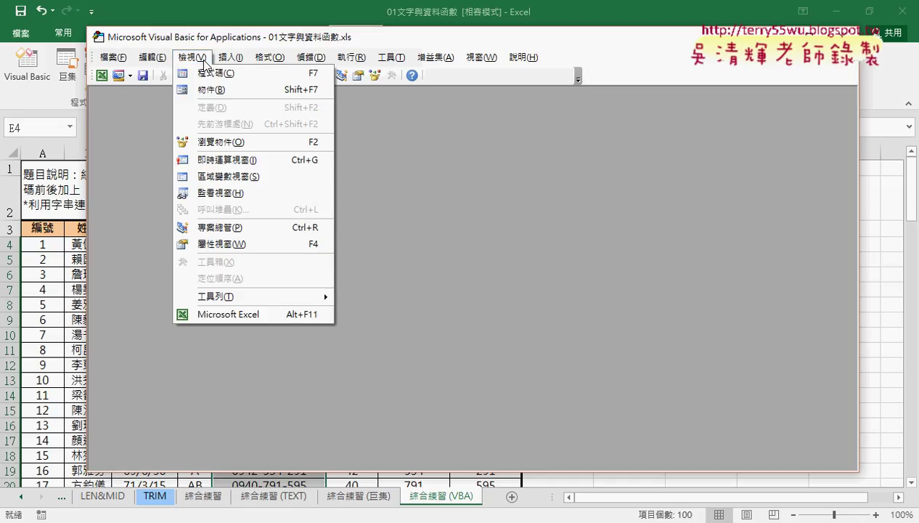
{"action": "left_click", "coordinate": [231, 228]}
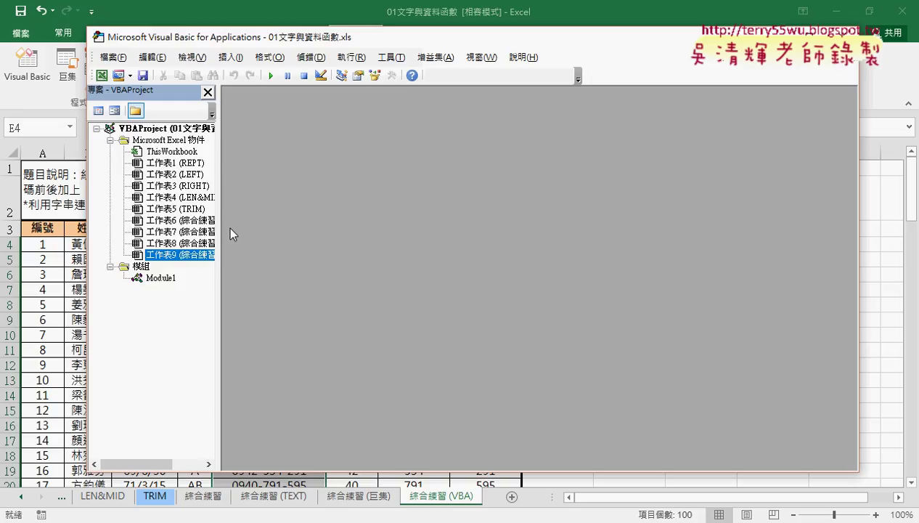
Open Module1, then close it and the project tree, and restore Project Explorer from View.
{"action": "double_click", "coordinate": [163, 279]}
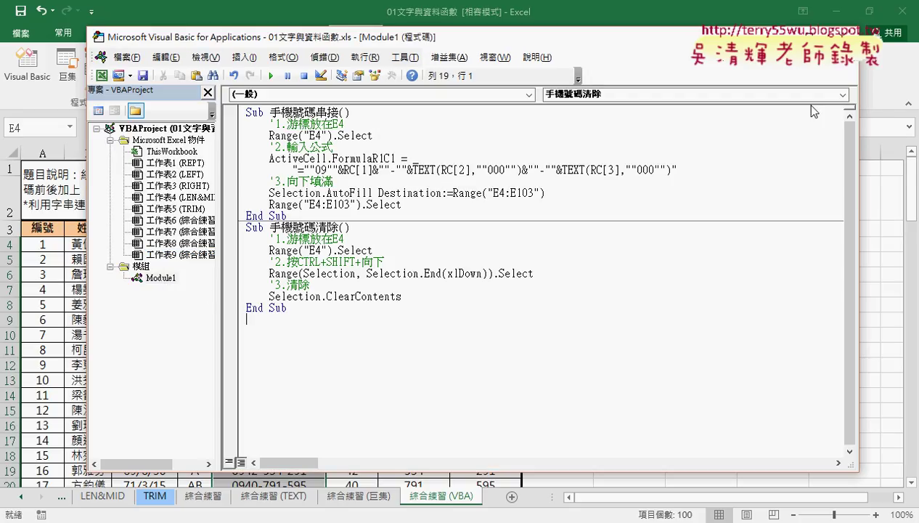
{"action": "left_click", "coordinate": [852, 62]}
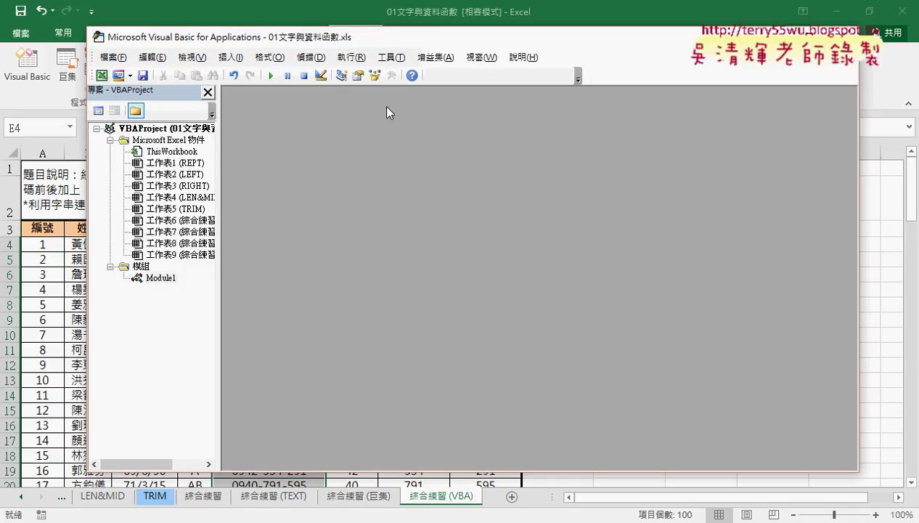
{"action": "left_click", "coordinate": [208, 93]}
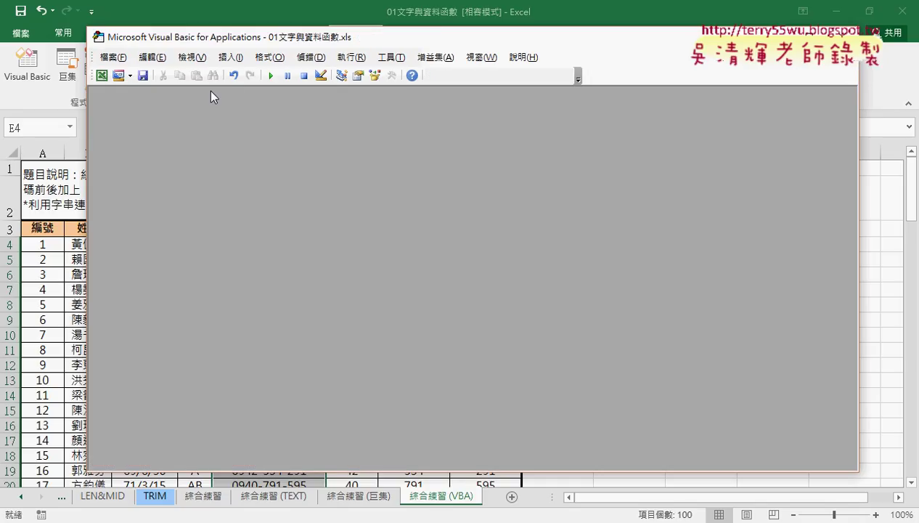
{"action": "left_click", "coordinate": [191, 57]}
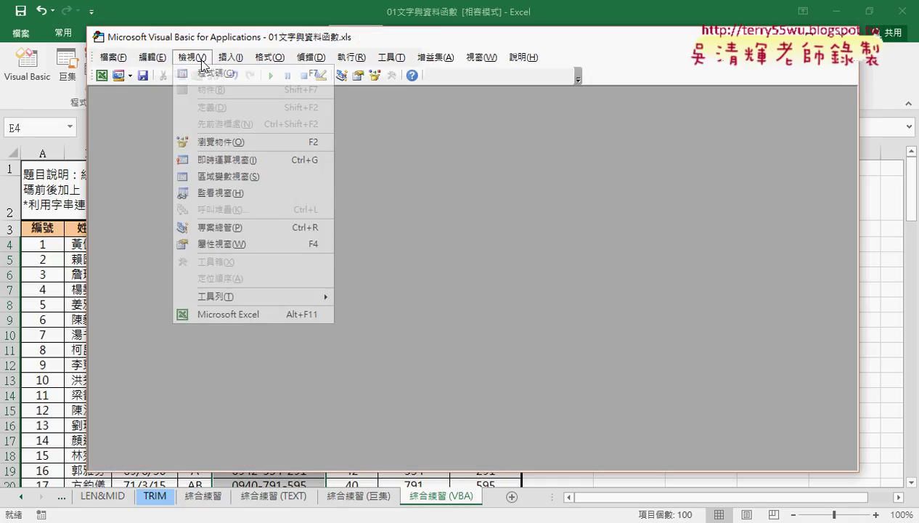
{"action": "left_click", "coordinate": [216, 228]}
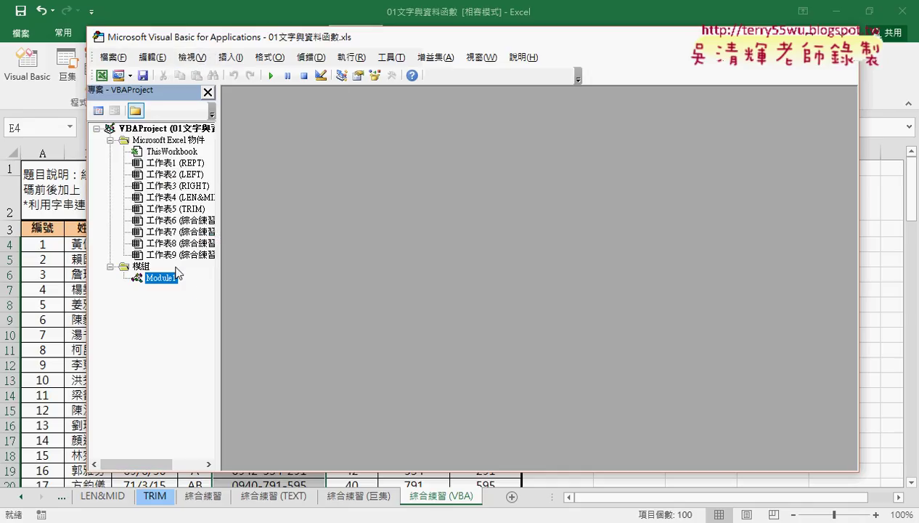
Reopen Module1's code and select both the 手機號碼串接 and 手機號碼清除 procedures.
{"action": "double_click", "coordinate": [164, 279]}
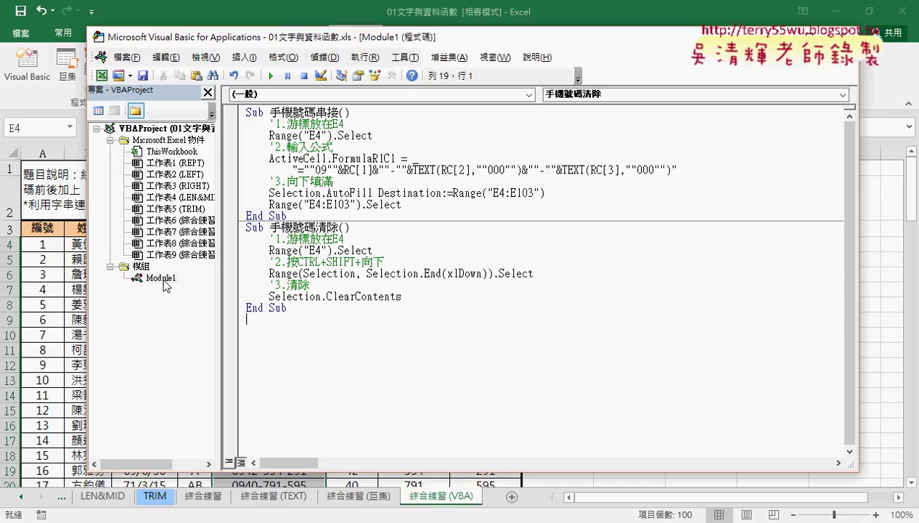
{"action": "left_click", "coordinate": [155, 282]}
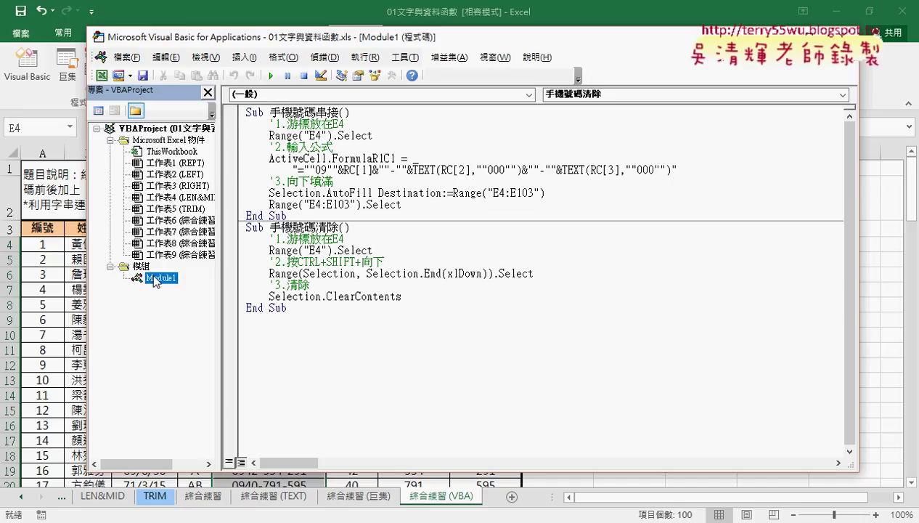
{"action": "left_click", "coordinate": [307, 308]}
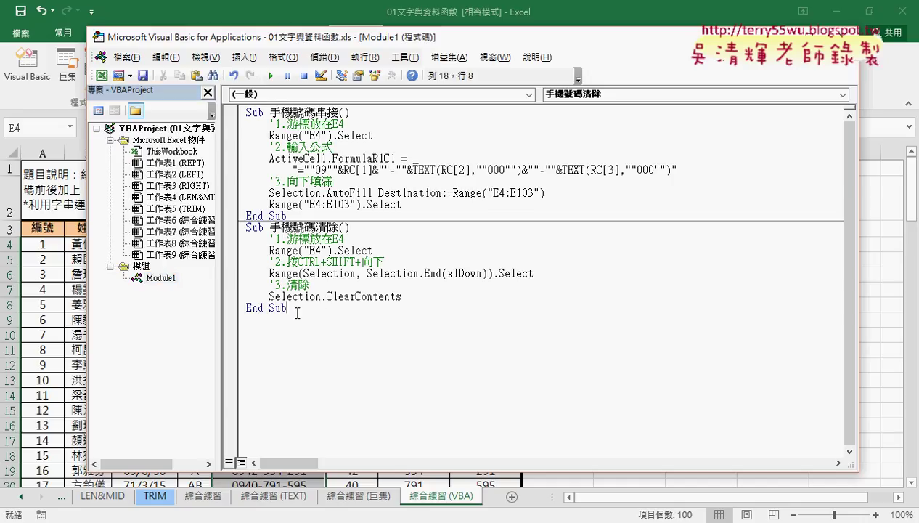
{"action": "left_click", "coordinate": [231, 112]}
{"action": "left_click_drag", "start_coordinate": [231, 112], "coordinate": [308, 328]}
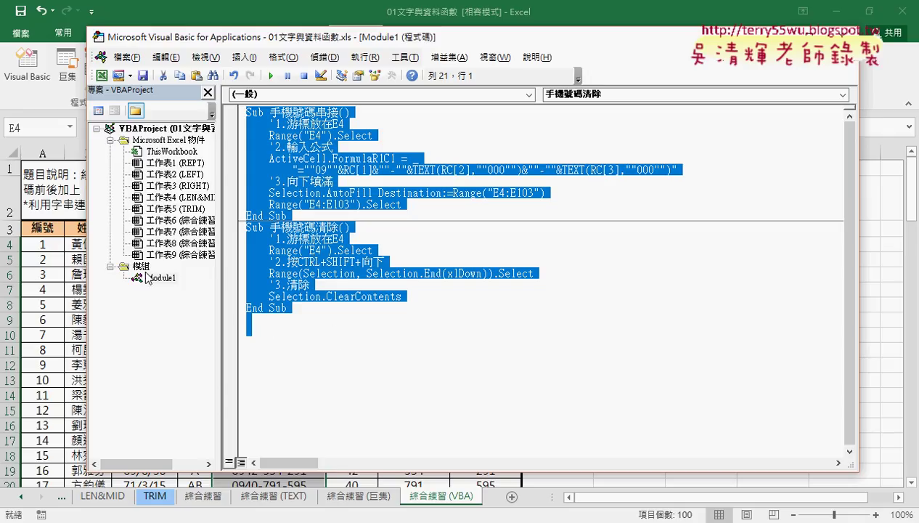
{"action": "left_click", "coordinate": [136, 267]}
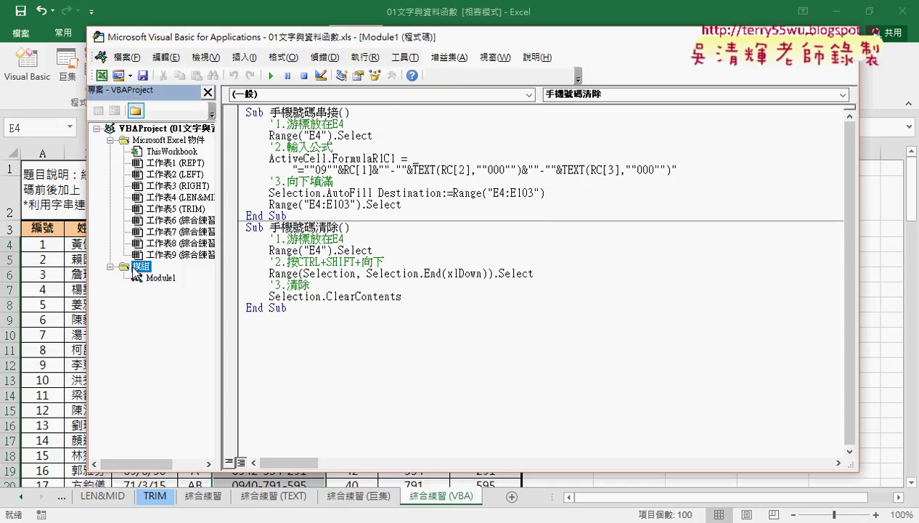
{"action": "right_click", "coordinate": [140, 266]}
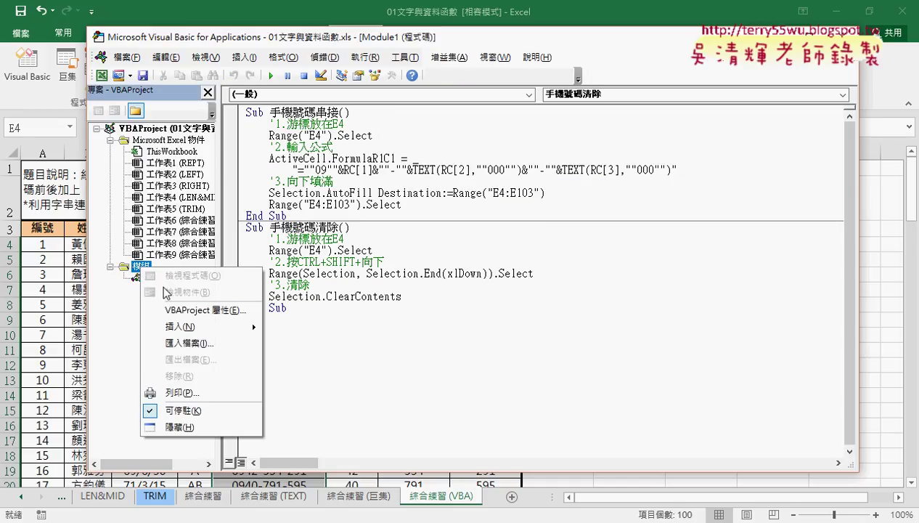
{"action": "mouse_move", "coordinate": [244, 328]}
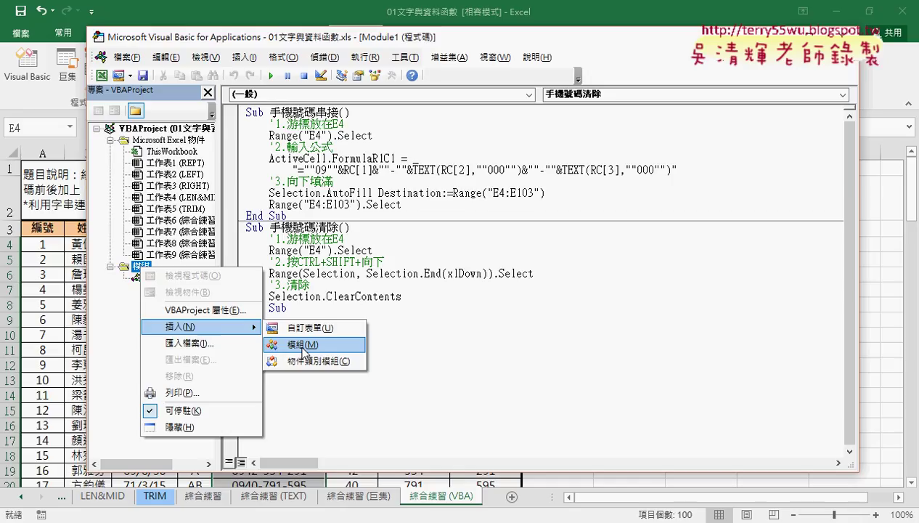
{"action": "left_click", "coordinate": [302, 346]}
{"action": "left_click", "coordinate": [161, 290]}
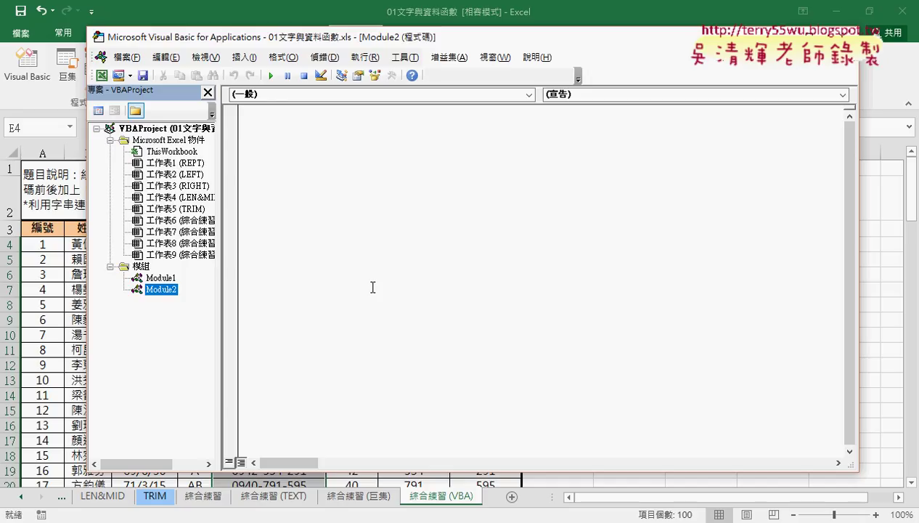
{"action": "right_click", "coordinate": [168, 291]}
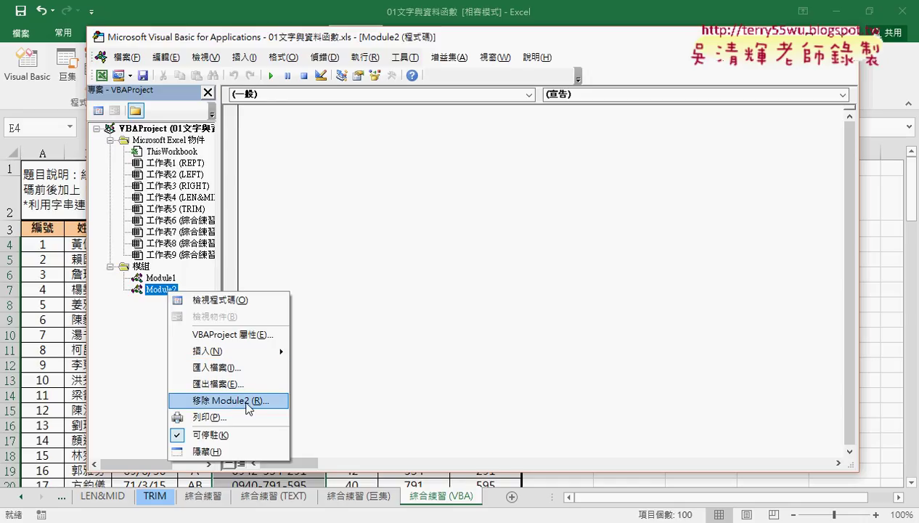
{"action": "left_click", "coordinate": [247, 403]}
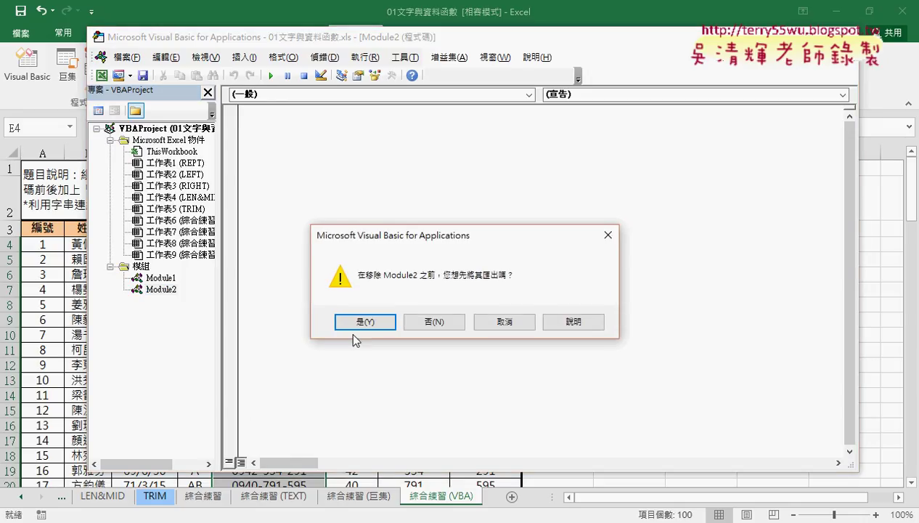
{"action": "left_click", "coordinate": [434, 319]}
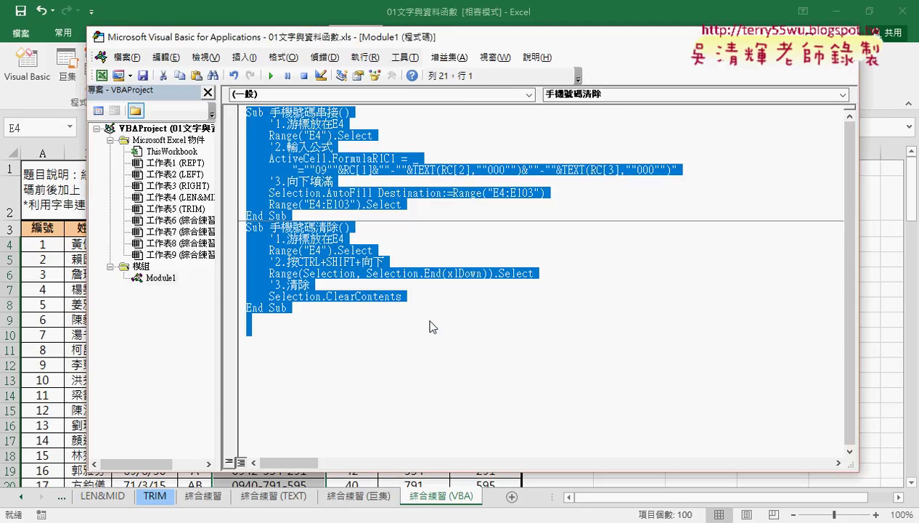
{"action": "left_click", "coordinate": [288, 341]}
{"action": "key", "text": "BackSpace"}
{"action": "key", "text": "BackSpace"}
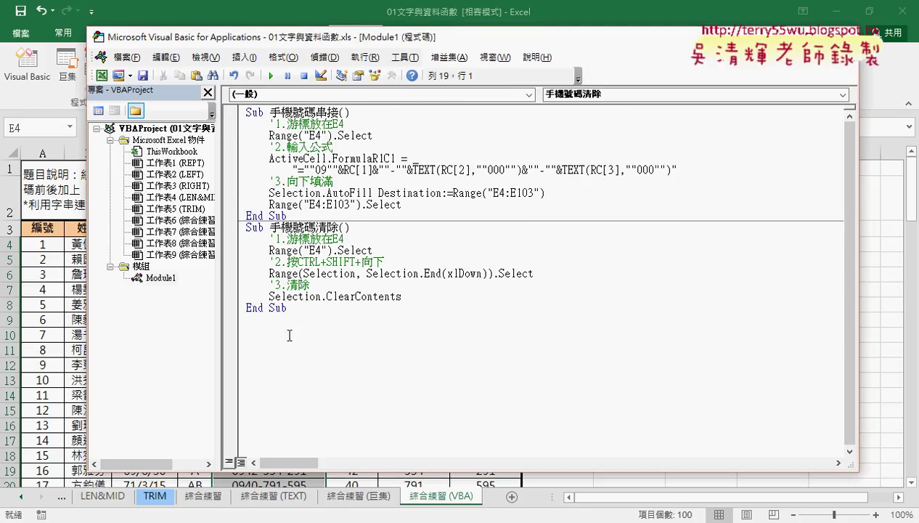